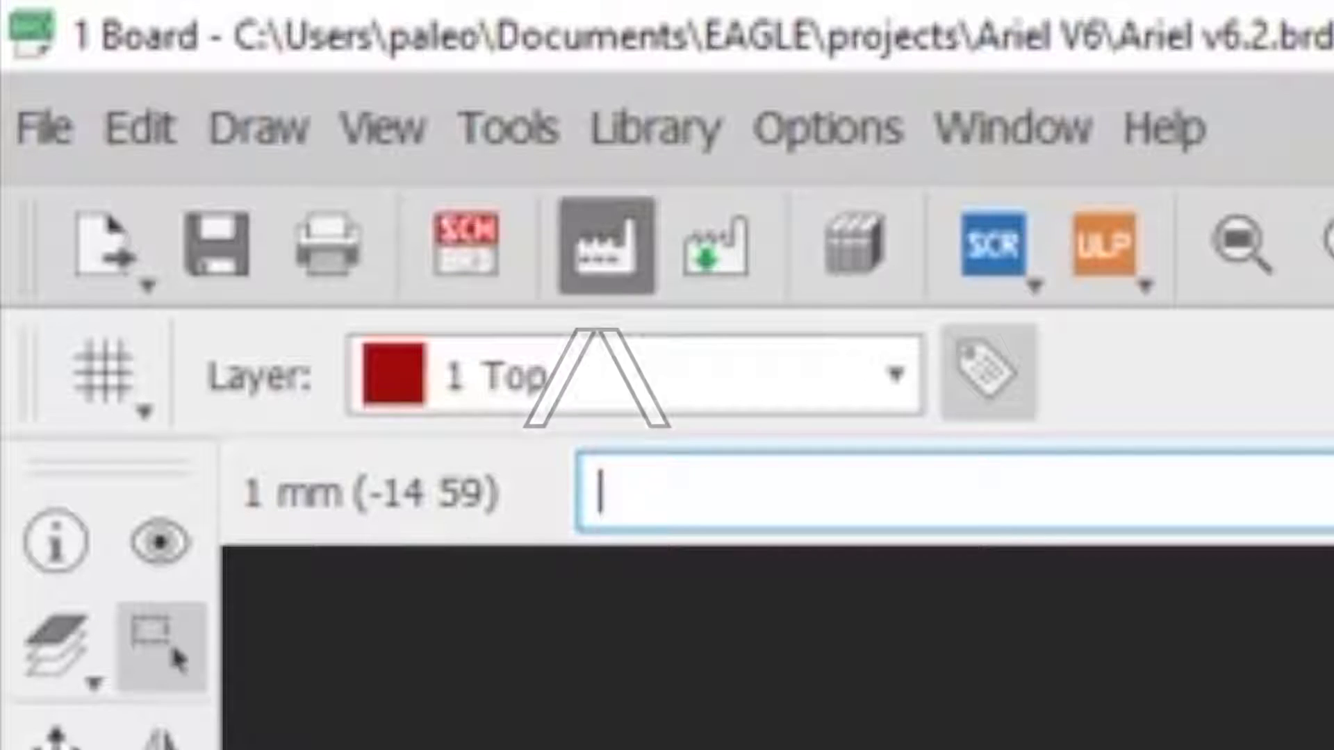
- Run the CAM Processor on the board to output its Excellon drill file and Gerber files
left_click(132, 54)
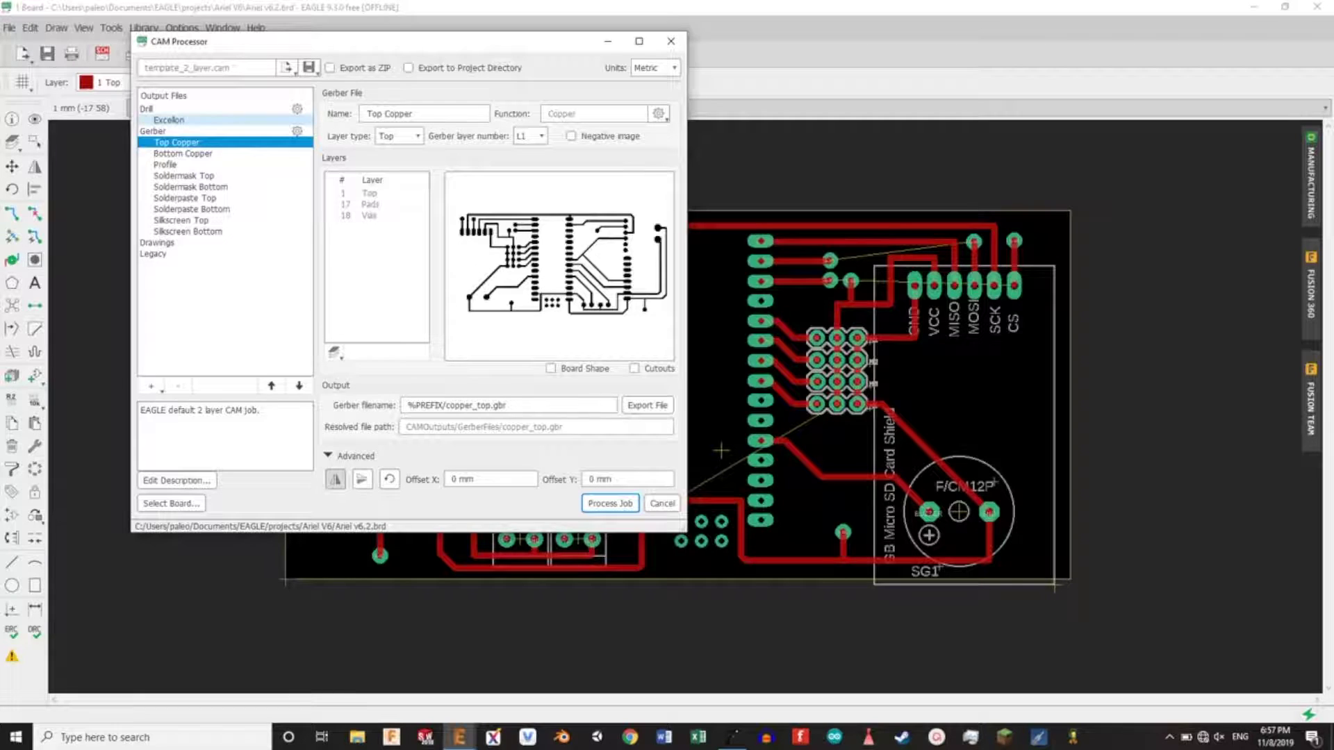
left_click(168, 120)
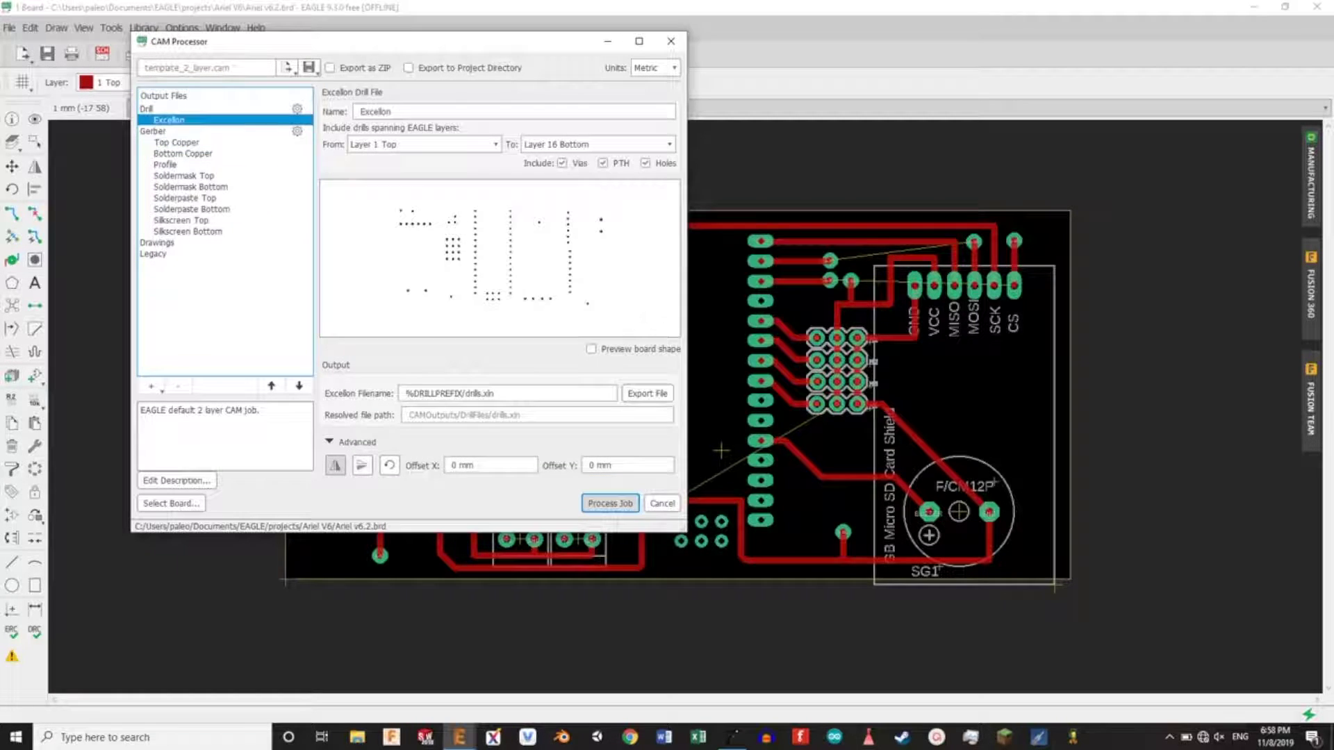
left_click(609, 502)
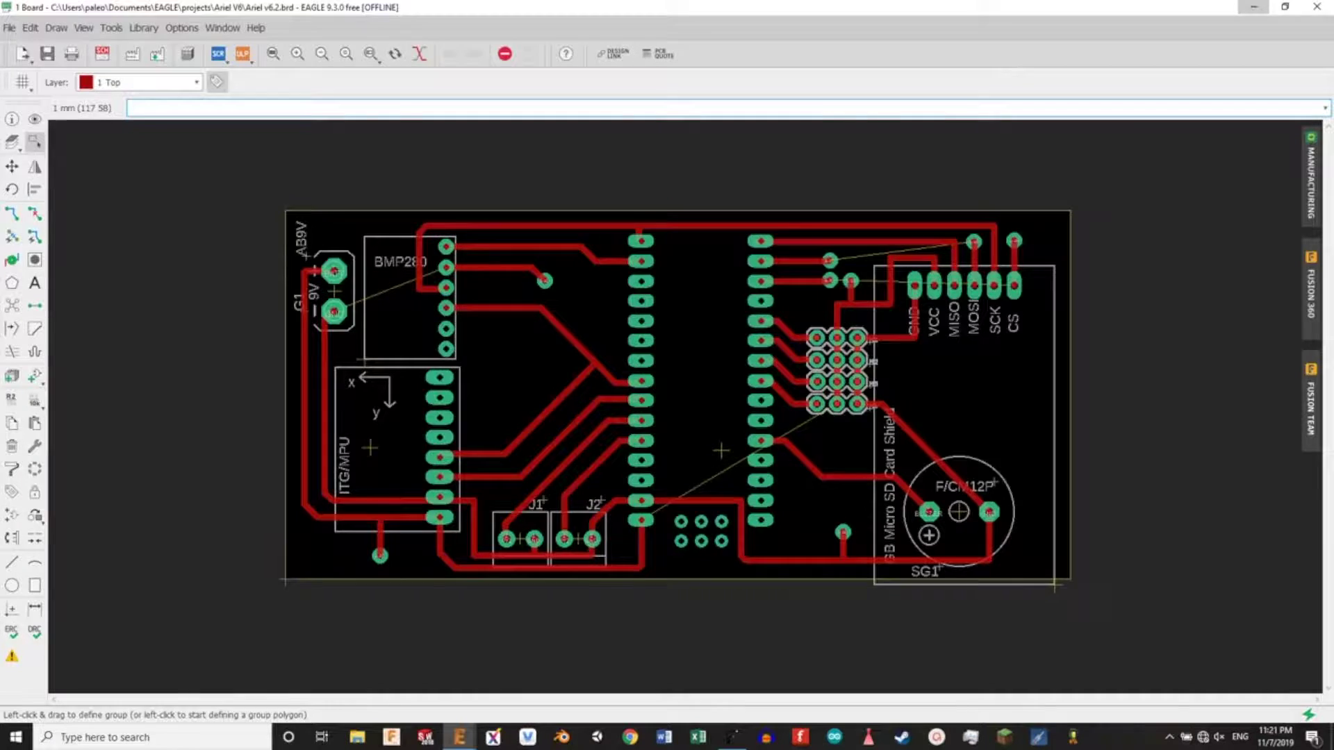
- Switch to FlatCAM and open copper_top.gbr from the CAMOutputs/GerberFiles folder as a Gerber
left_click(1253, 7)
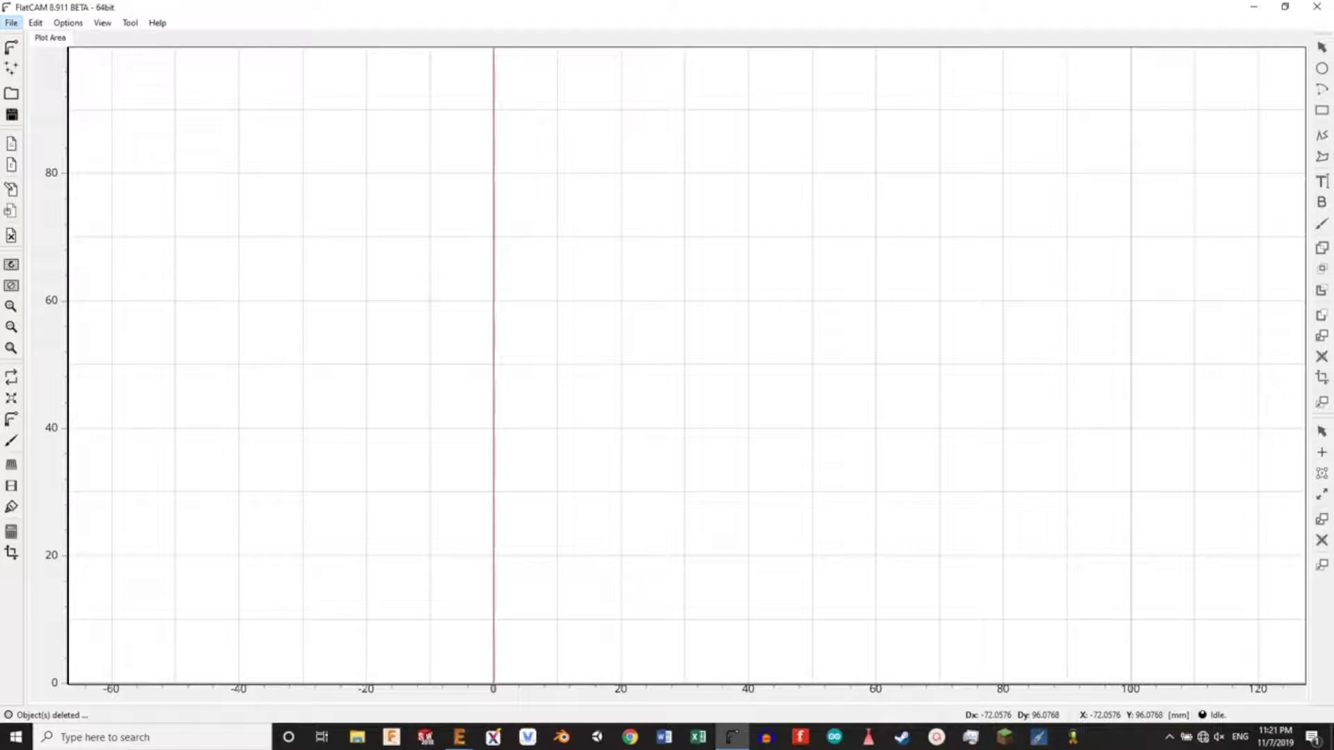
left_click(10, 22)
mouse_move(33, 69)
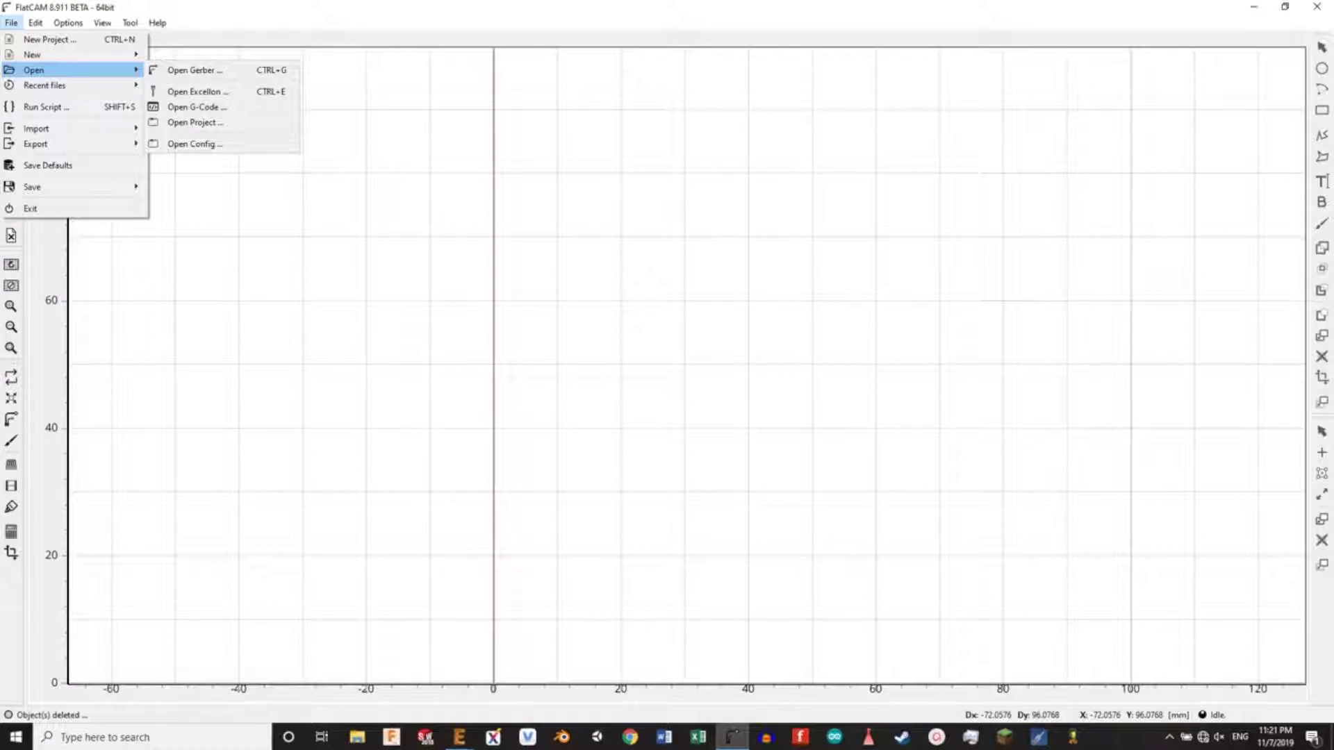
left_click(191, 69)
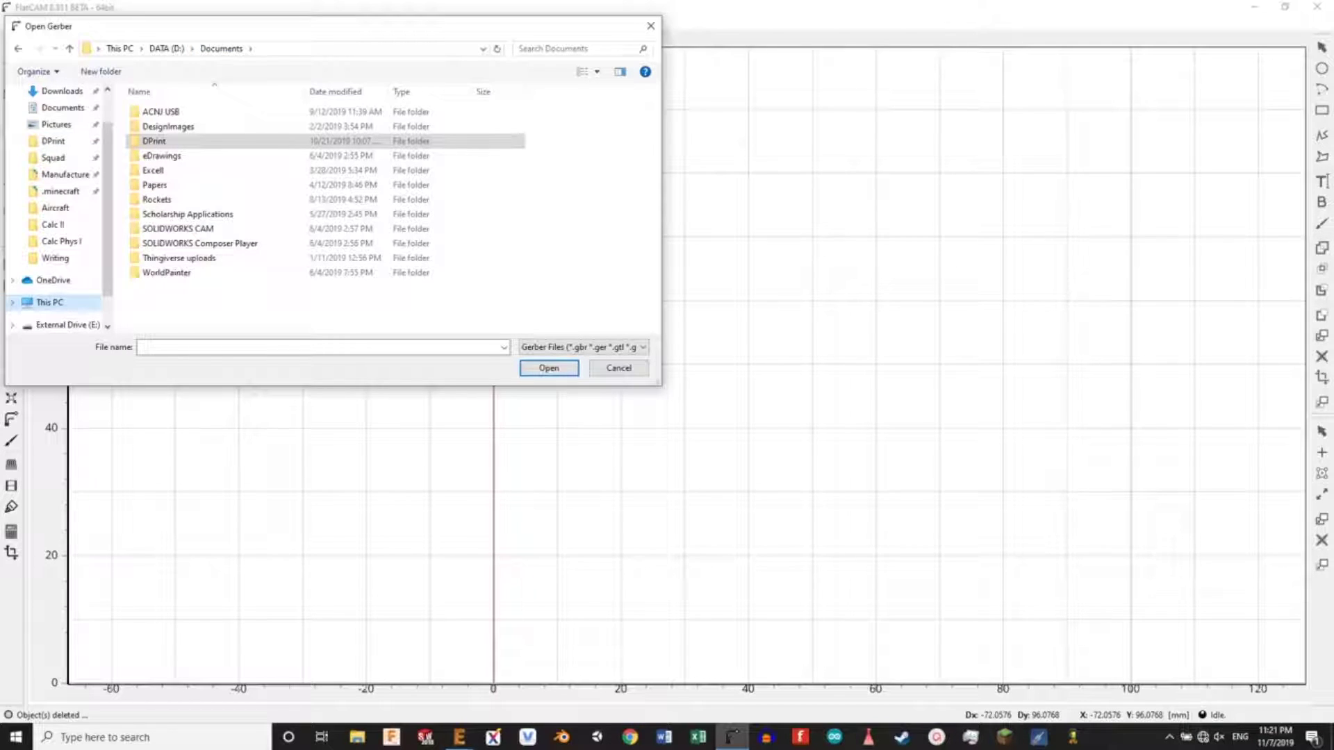
key("alt+Up")
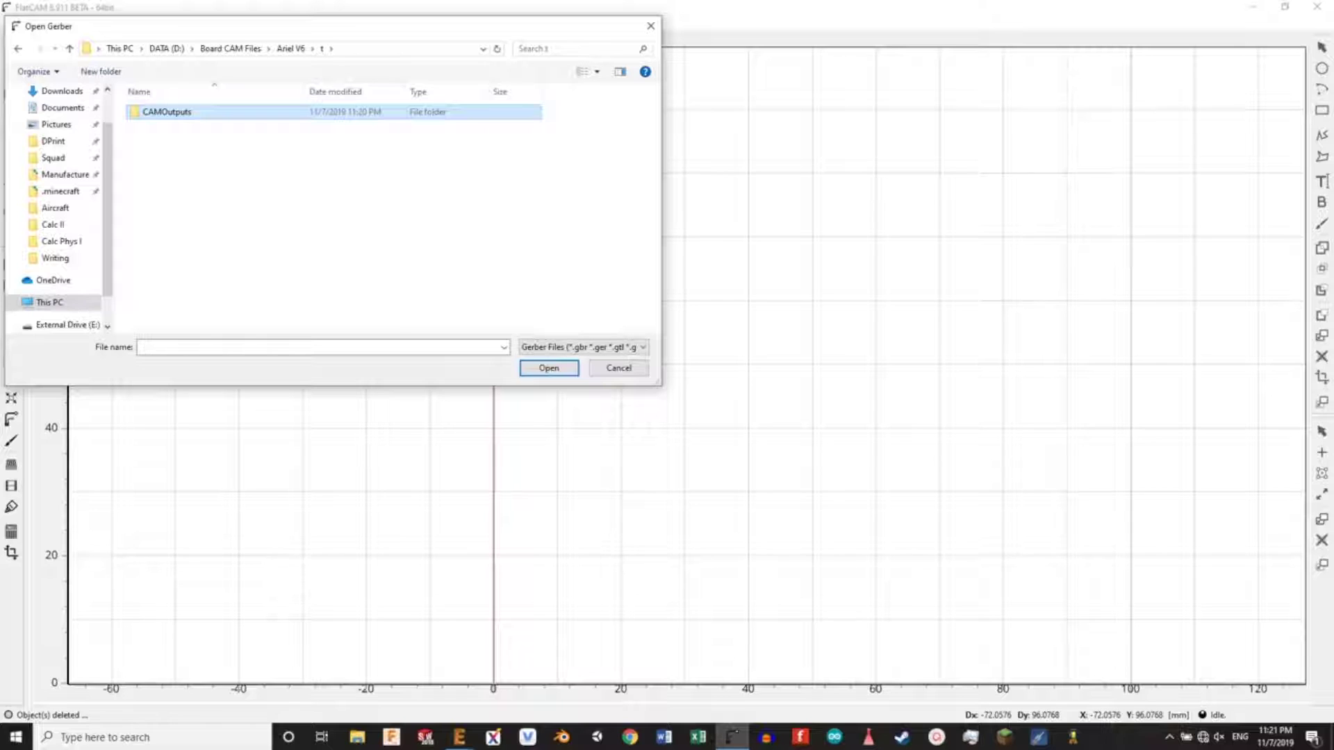
key("Return")
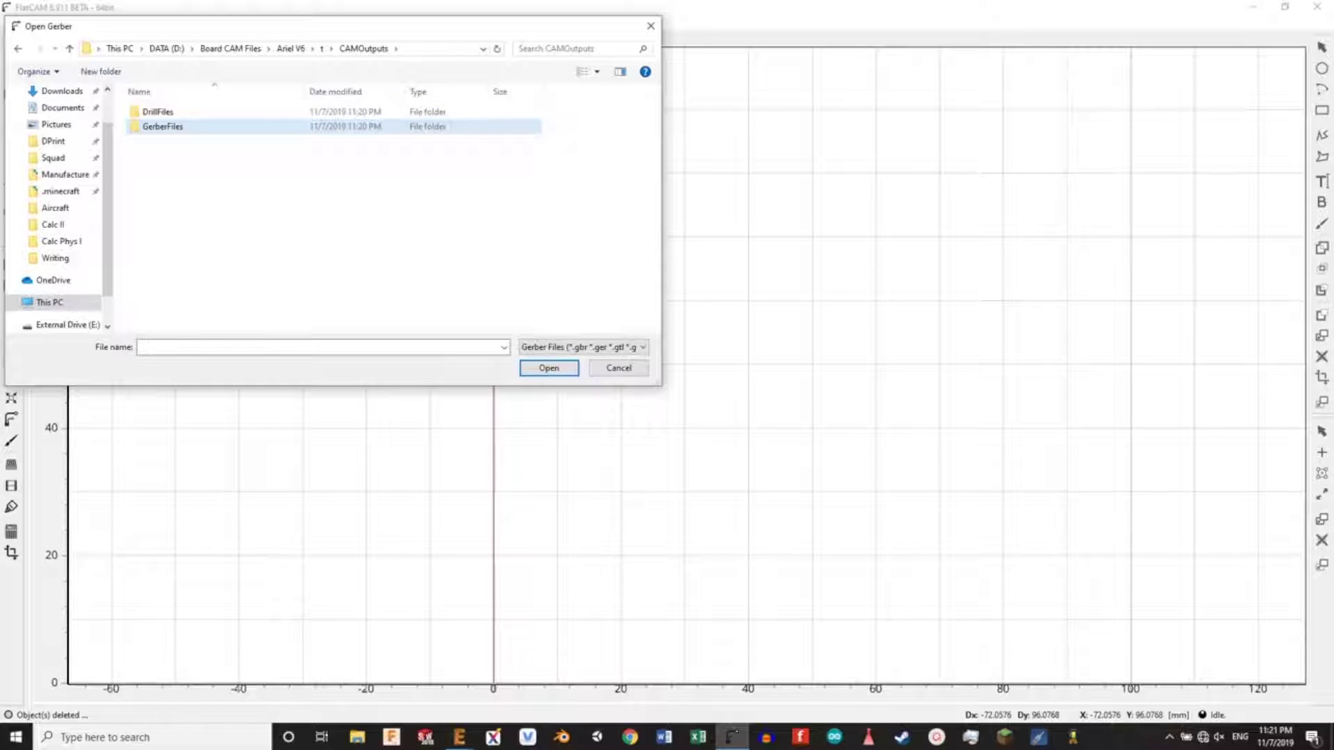
left_click(163, 126)
double_click(162, 126)
double_click(162, 126)
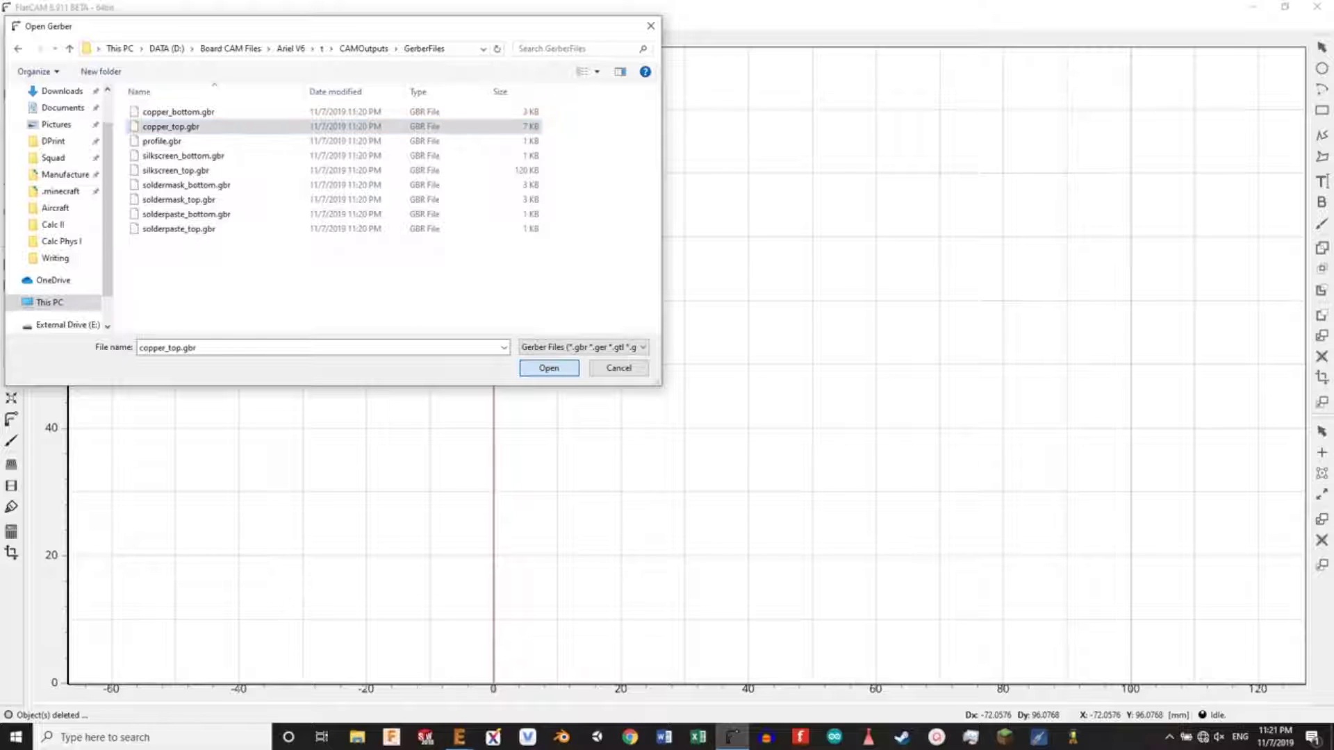
key("Return")
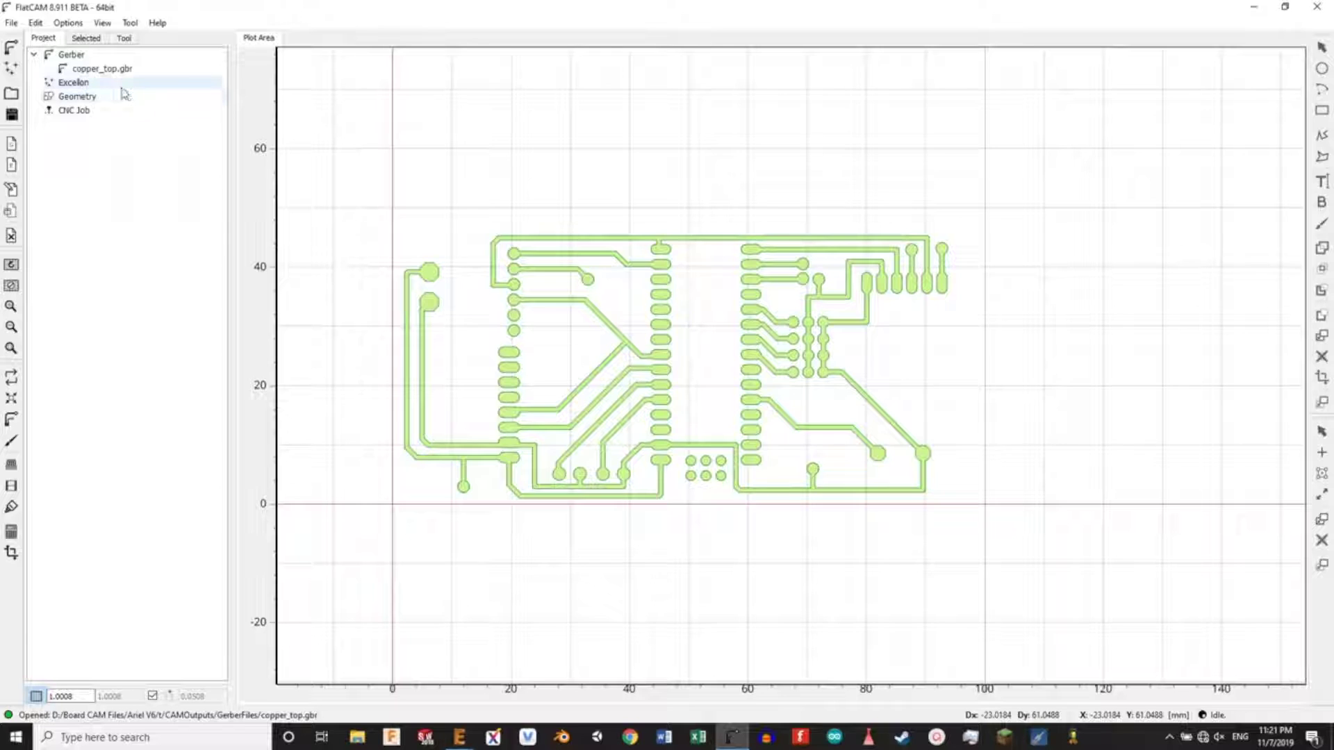
- Generate the full isolation routing geometry for the copper_top.gbr object
double_click(77, 70)
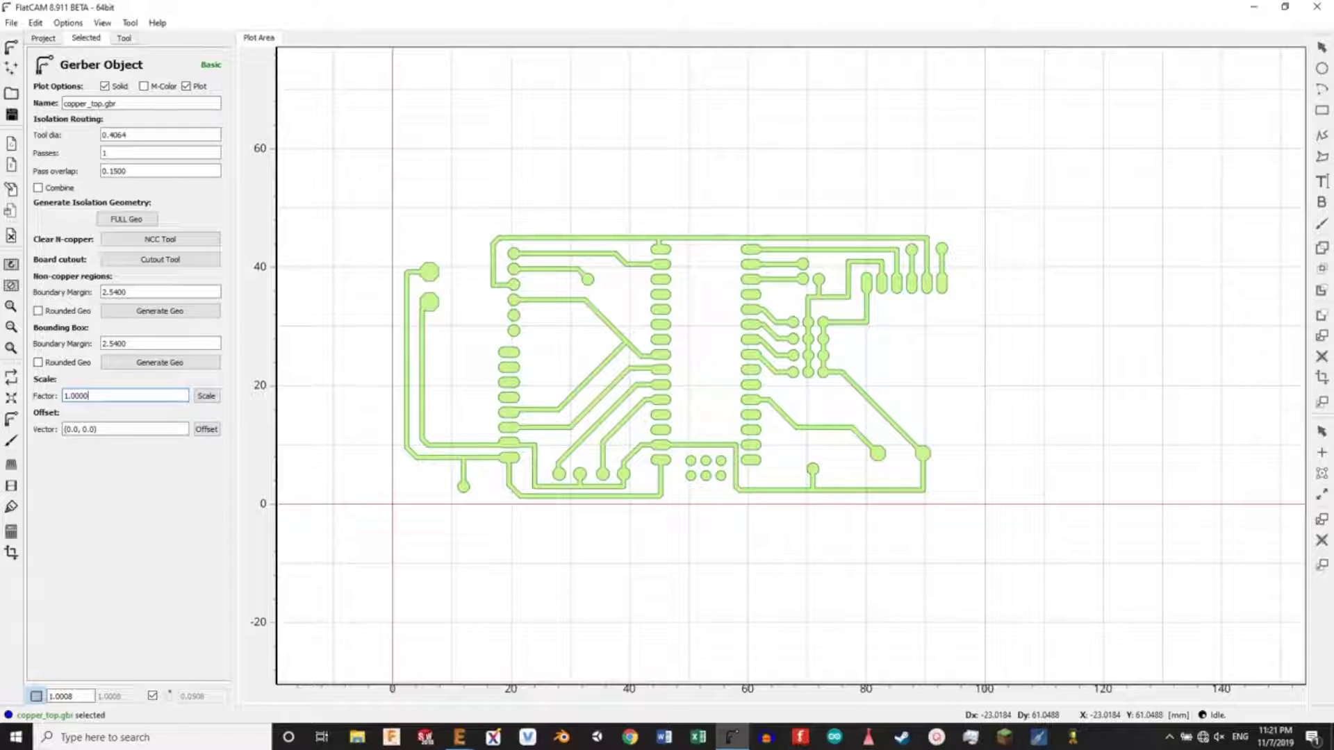
left_click(139, 291)
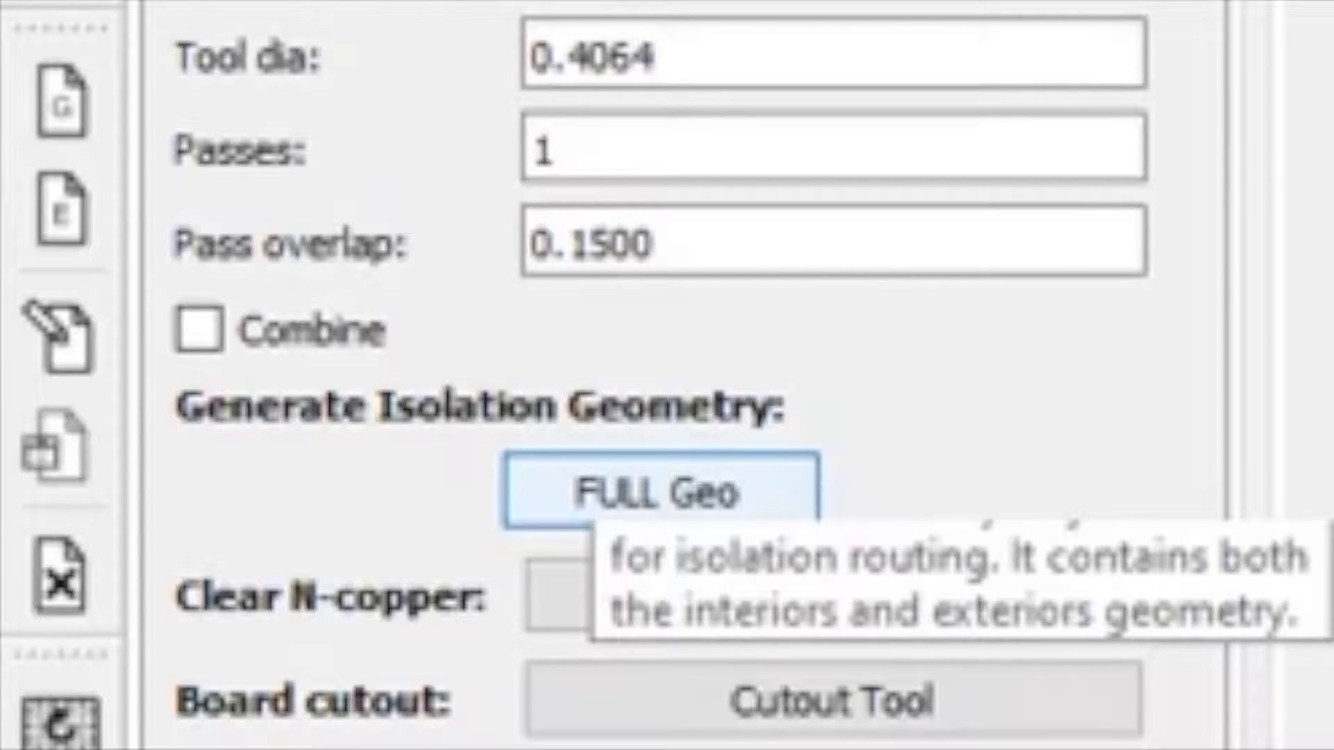
left_click(660, 490)
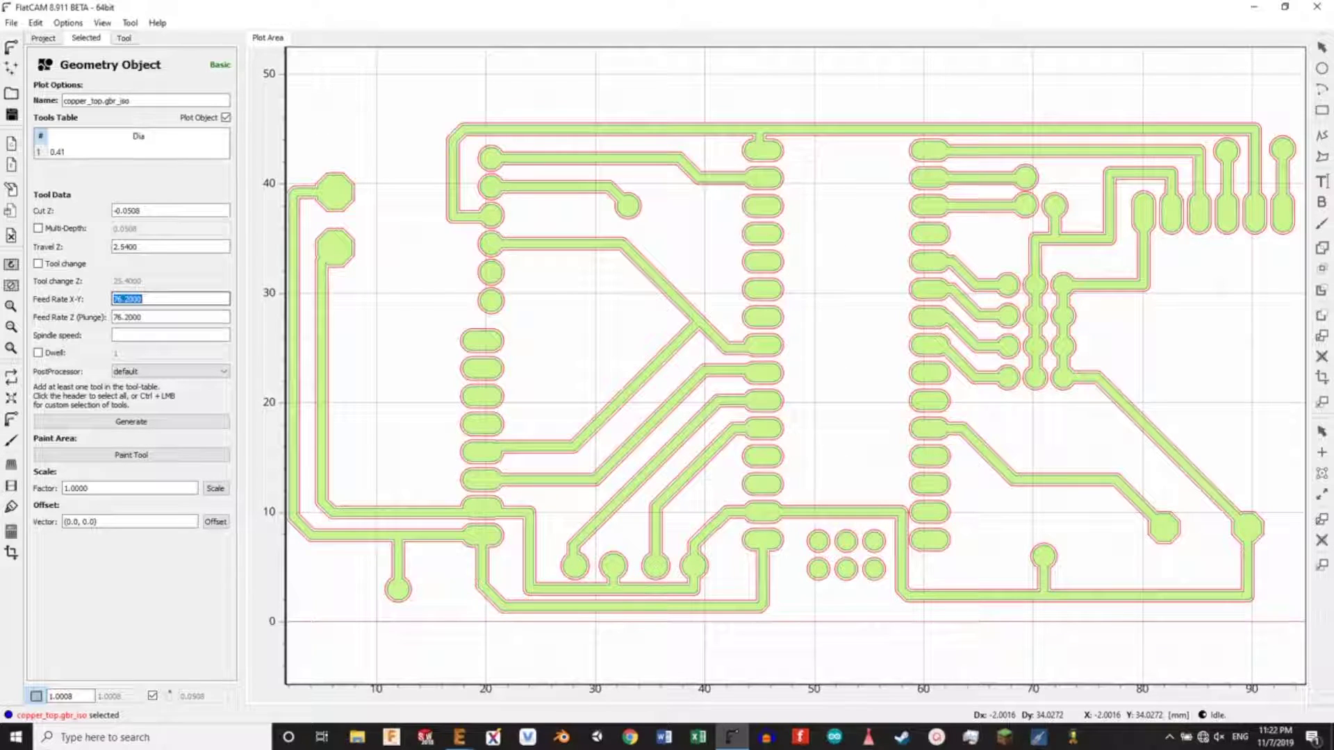
- Set the isolation geometry's X-Y feed rate to 300 and plunge feed rate to 250, and generate its CNC job
left_click(142, 298)
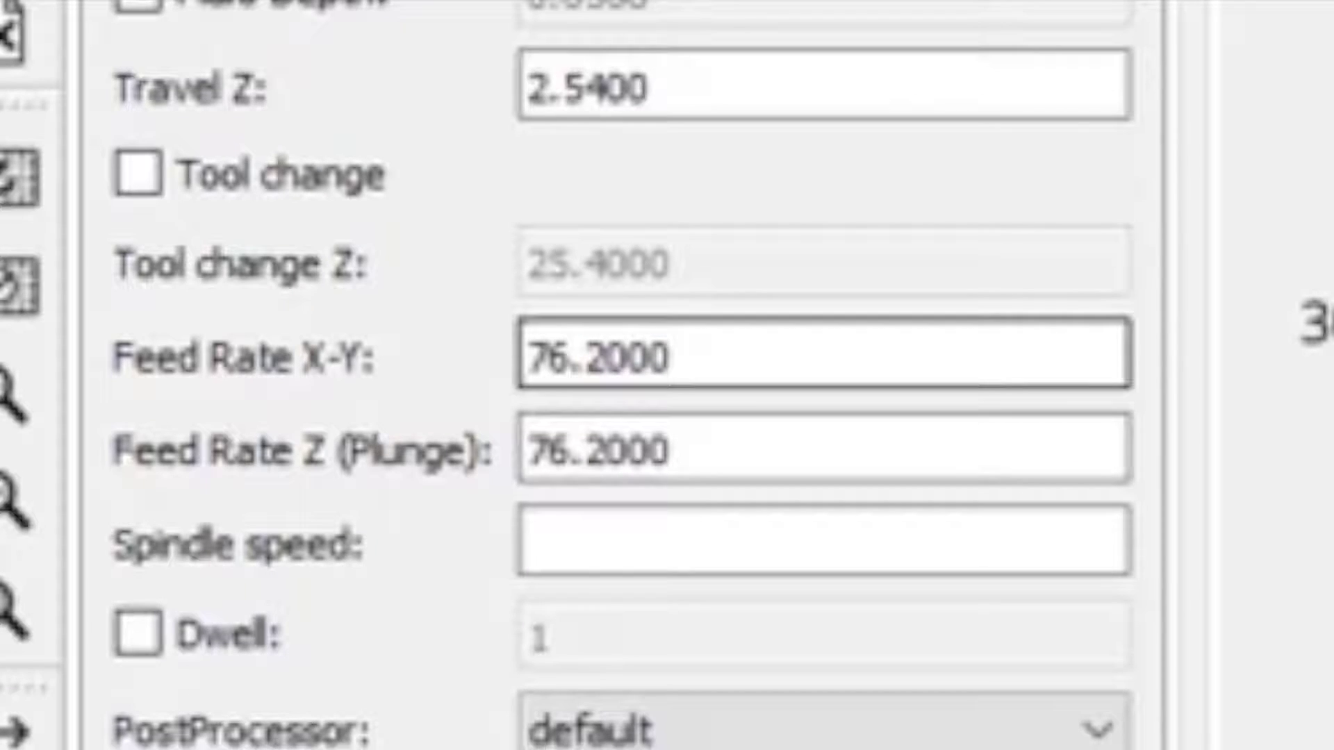
key("ctrl+a")
type("3")
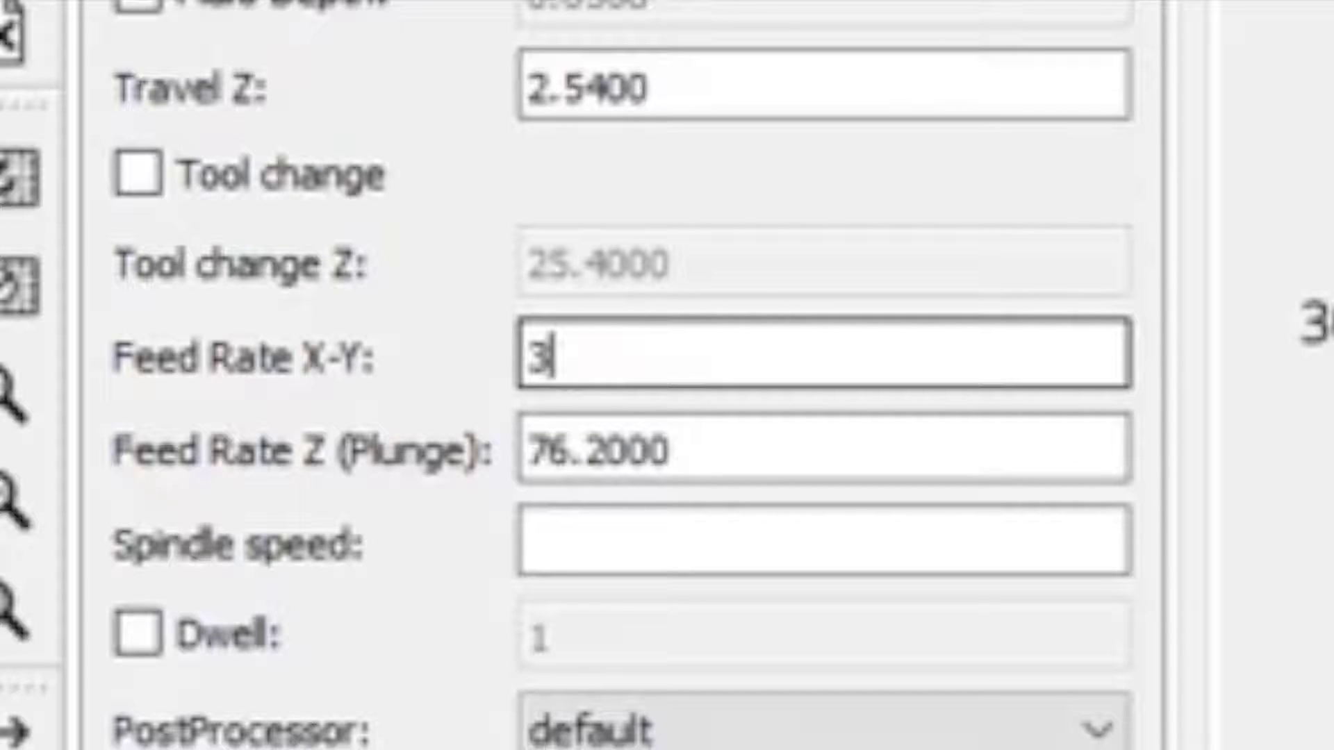
type("00")
key("Tab")
type("2")
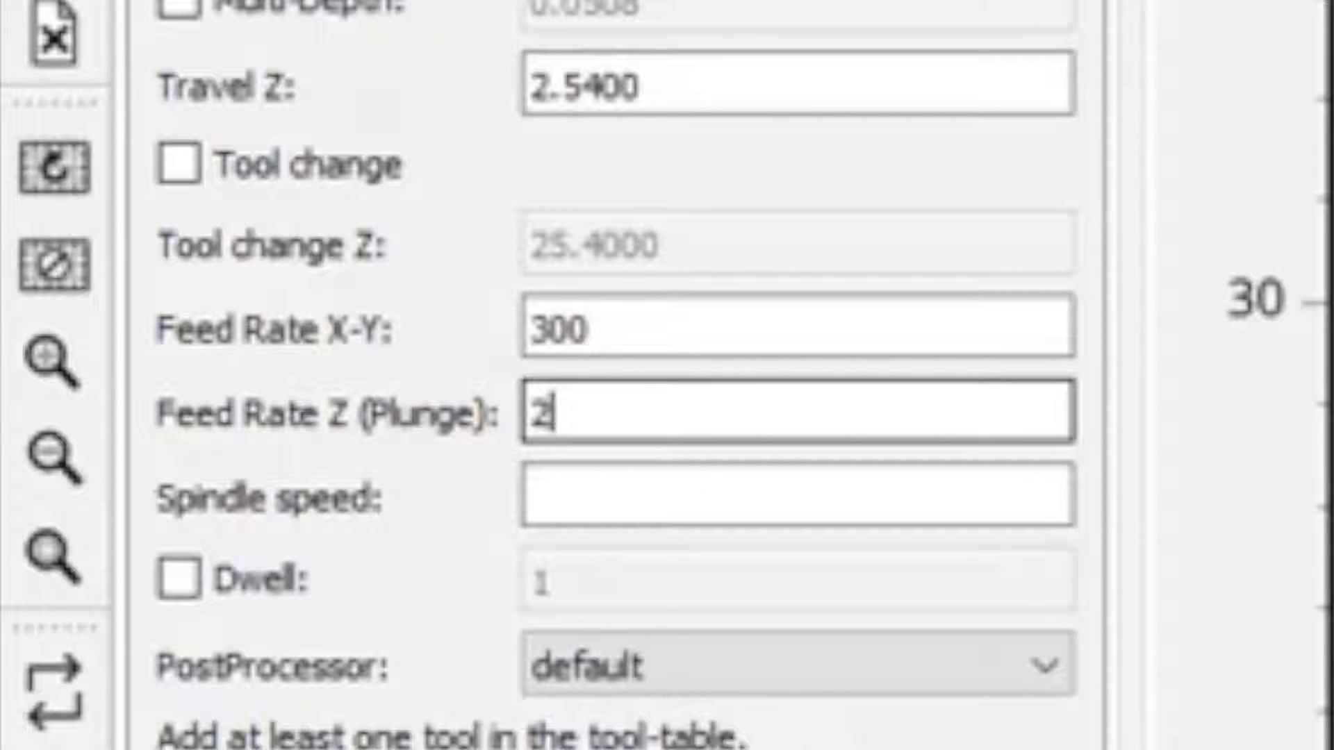
type("50")
key("Tab")
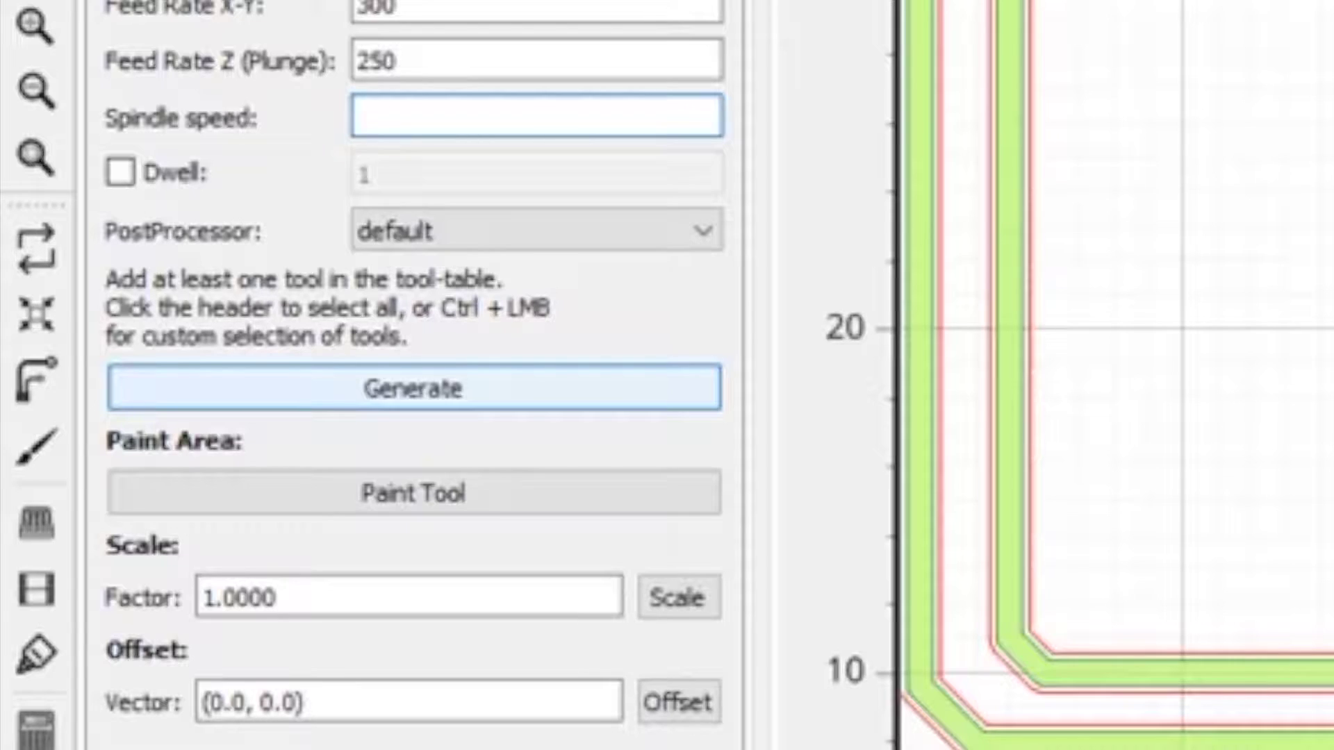
left_click(413, 388)
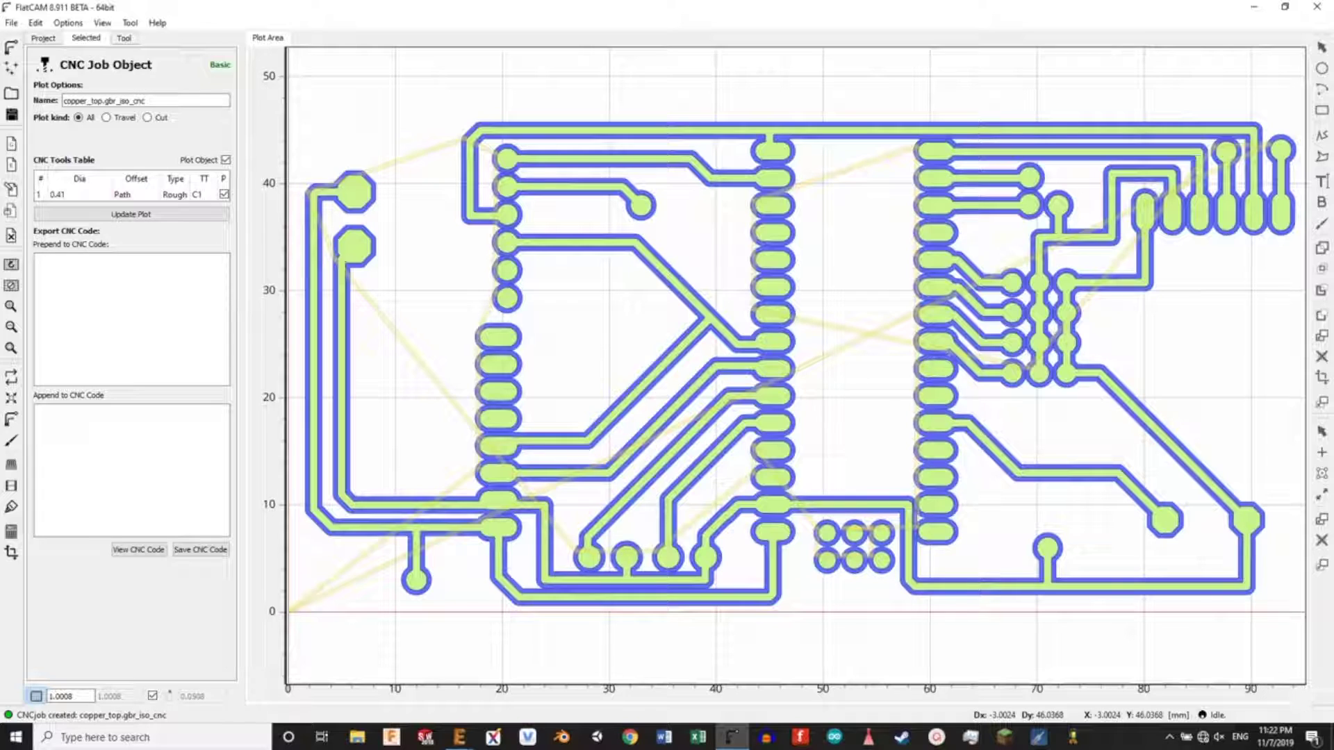
- Prepend S16500 to the copper_top isolation job's CNC code and try to save the code as a G-Code file
left_click(39, 261)
type("S1")
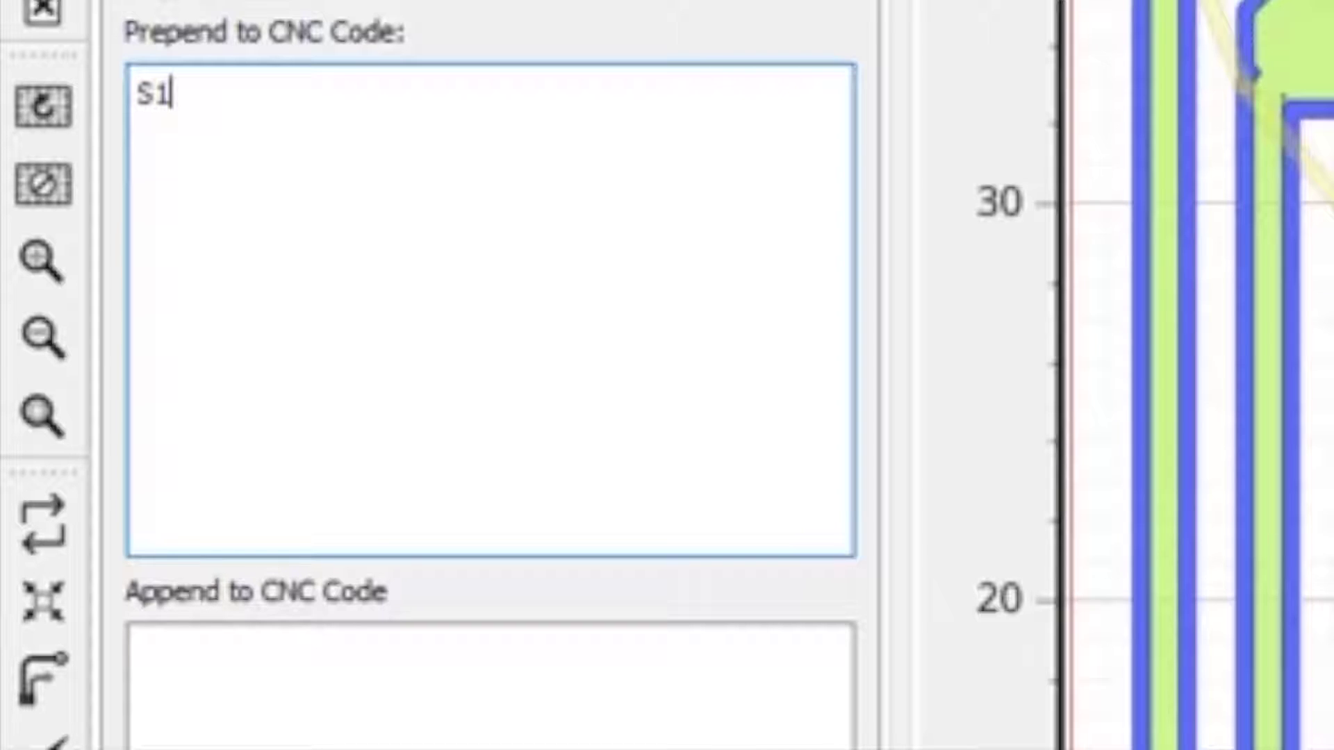
type("6500")
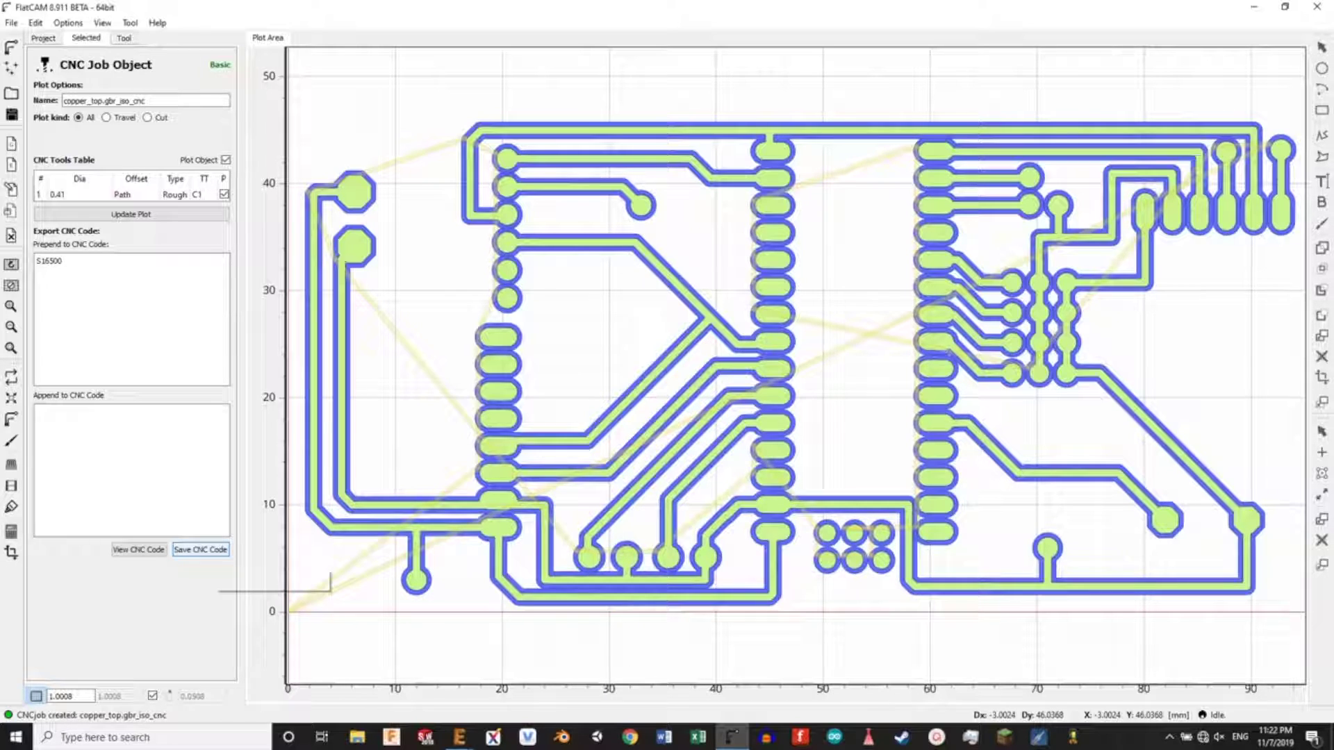
left_click(200, 549)
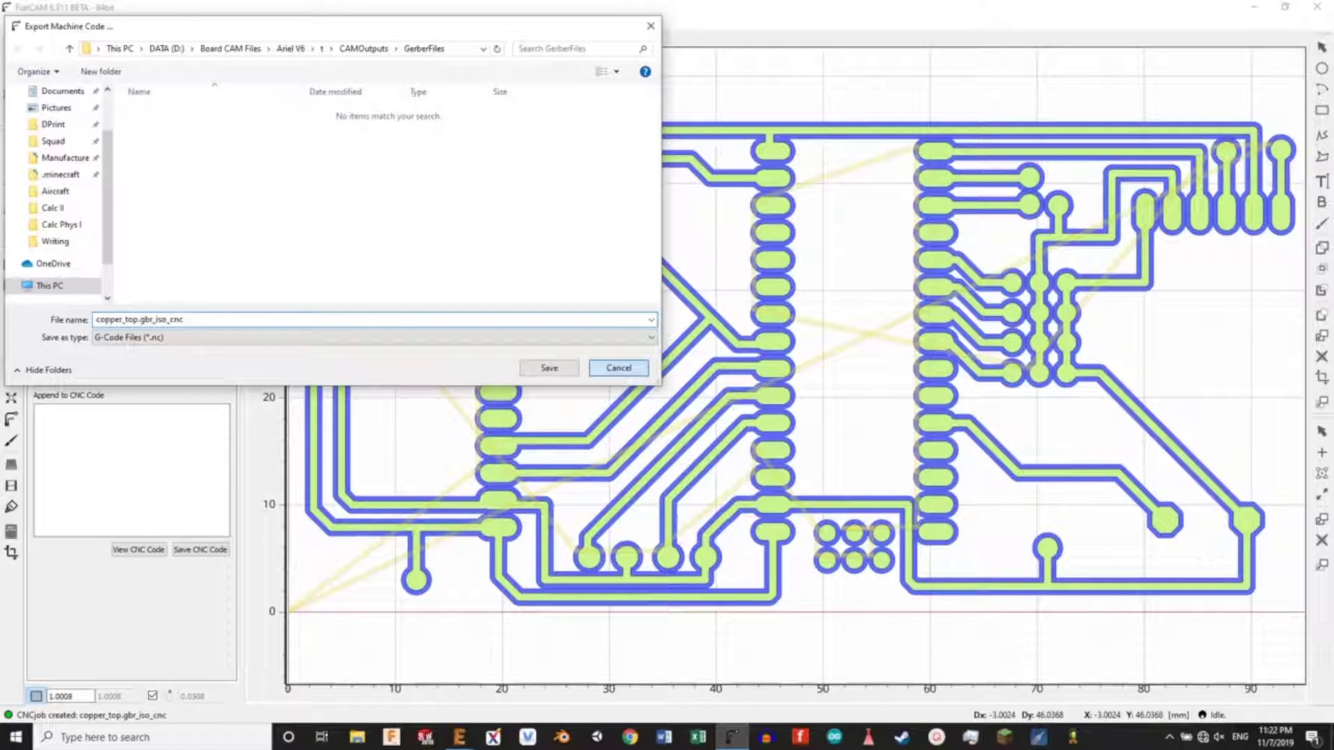
key("Escape")
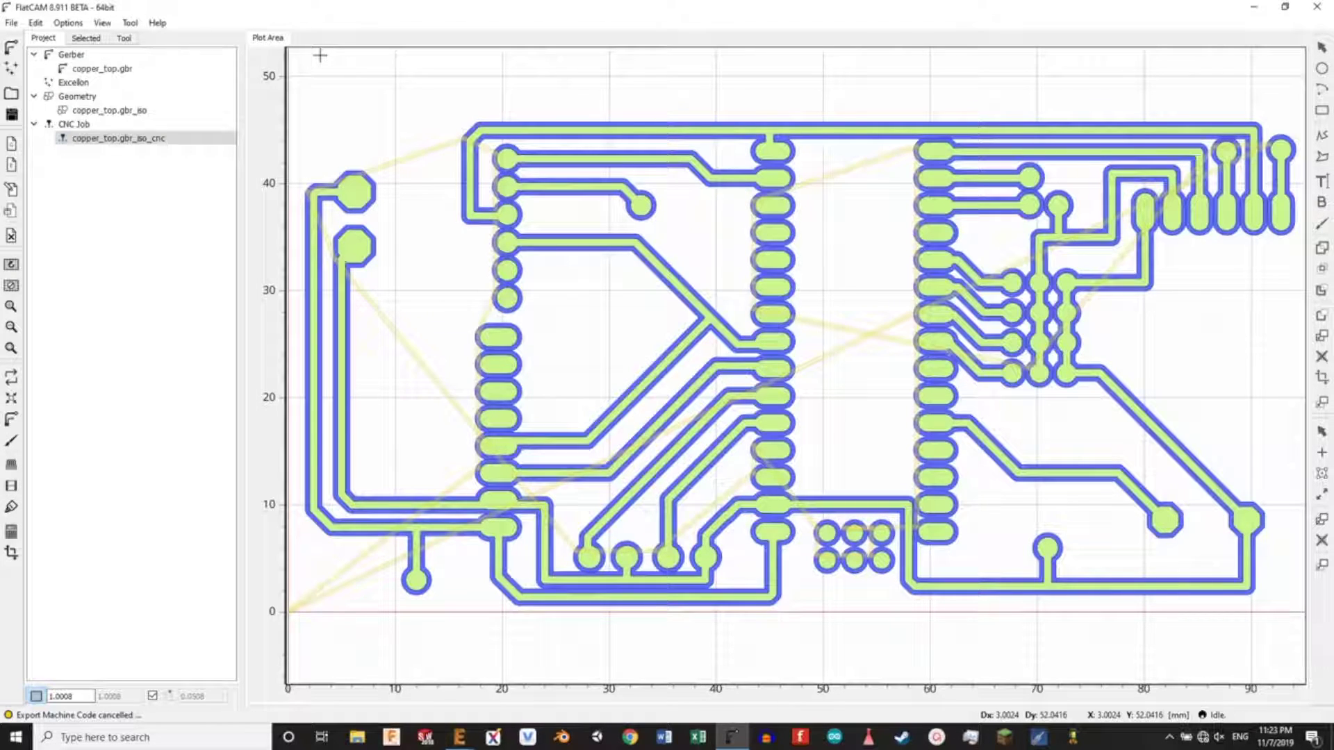
- Delete the copper_top CNC job, its isolation geometry and the Gerber object from the project
key("alt")
left_click(11, 23)
left_click(160, 138)
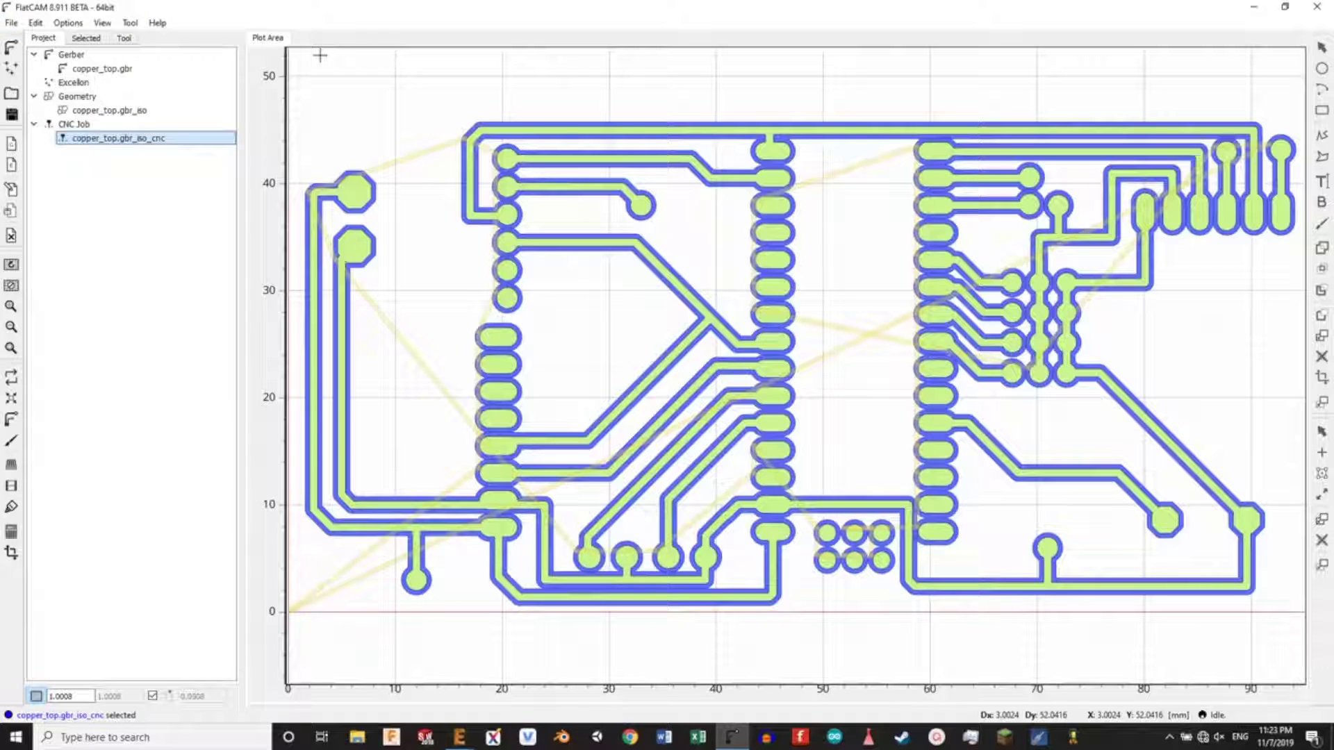
right_click(107, 138)
left_click(138, 205)
right_click(107, 110)
left_click(139, 202)
right_click(107, 68)
left_click(139, 143)
- Open drills.xln from the CAMOutputs/DrillFiles folder as an Excellon file
left_click(11, 22)
mouse_move(34, 69)
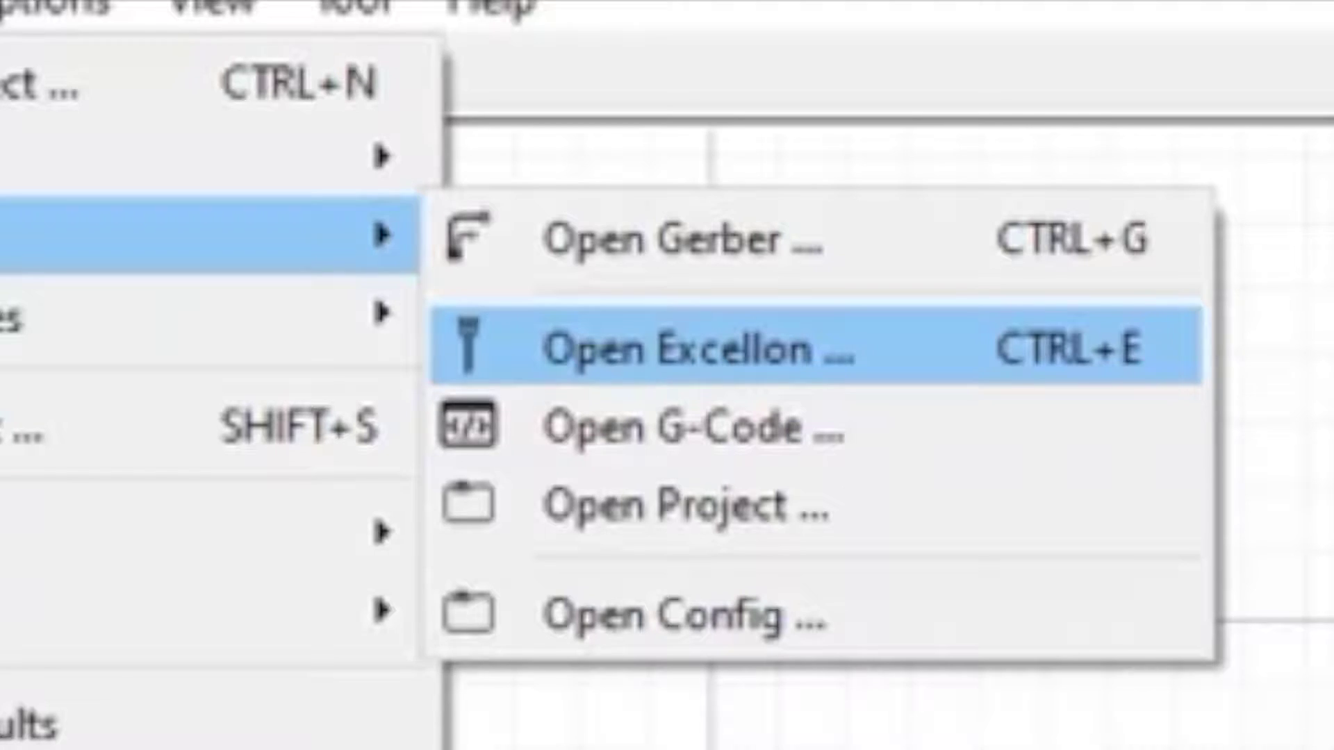
key("Return")
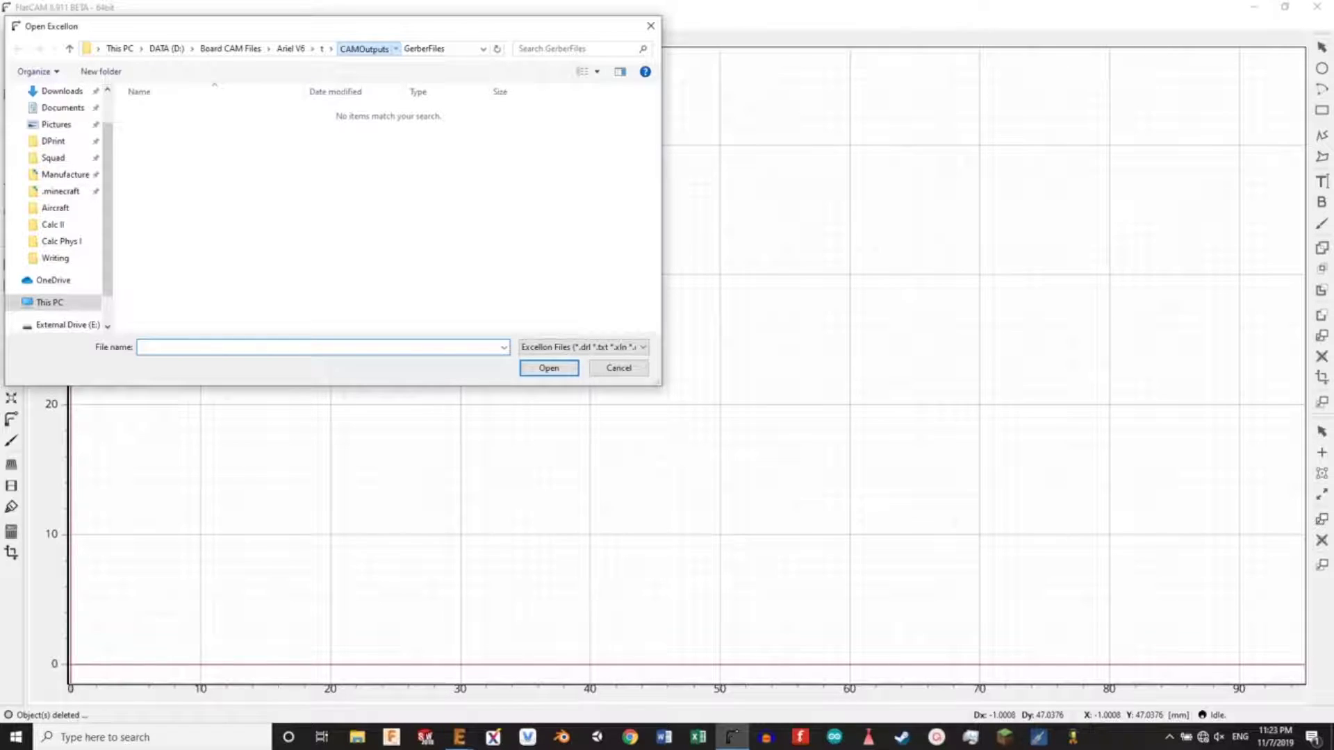
left_click(364, 48)
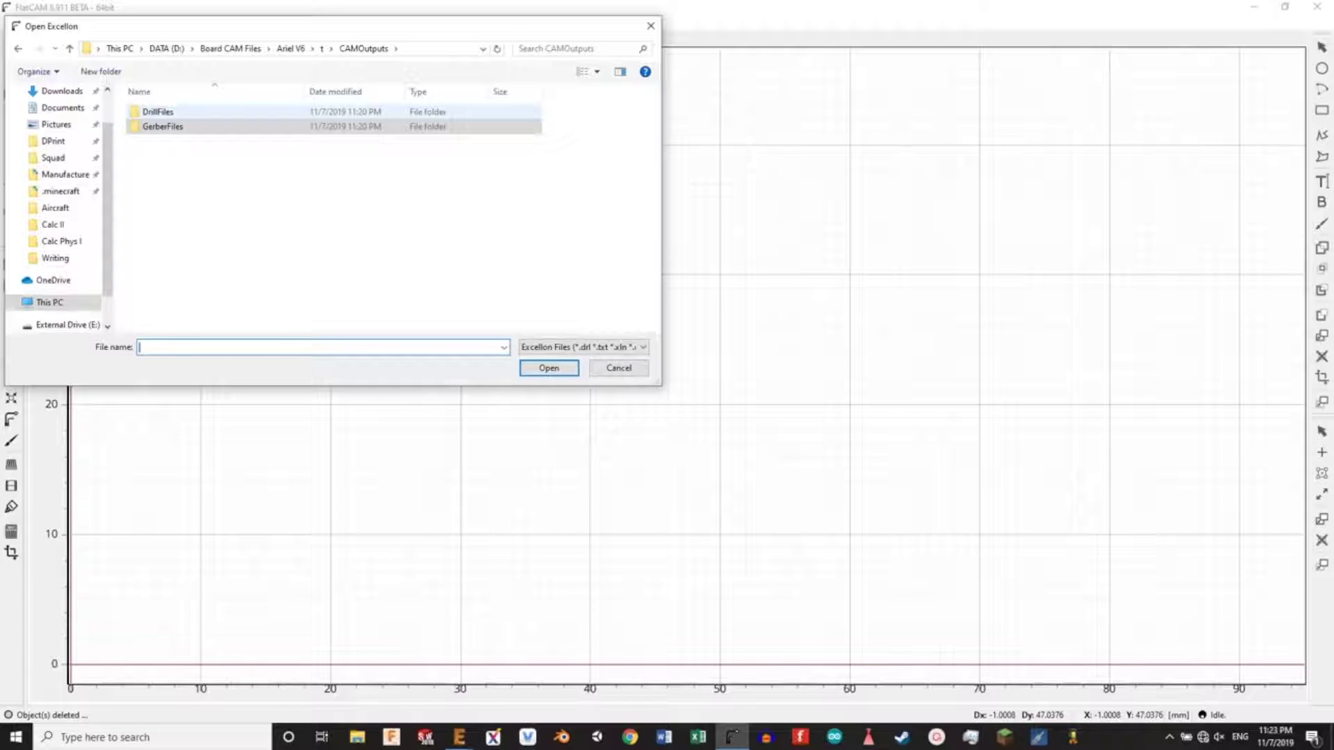
double_click(158, 111)
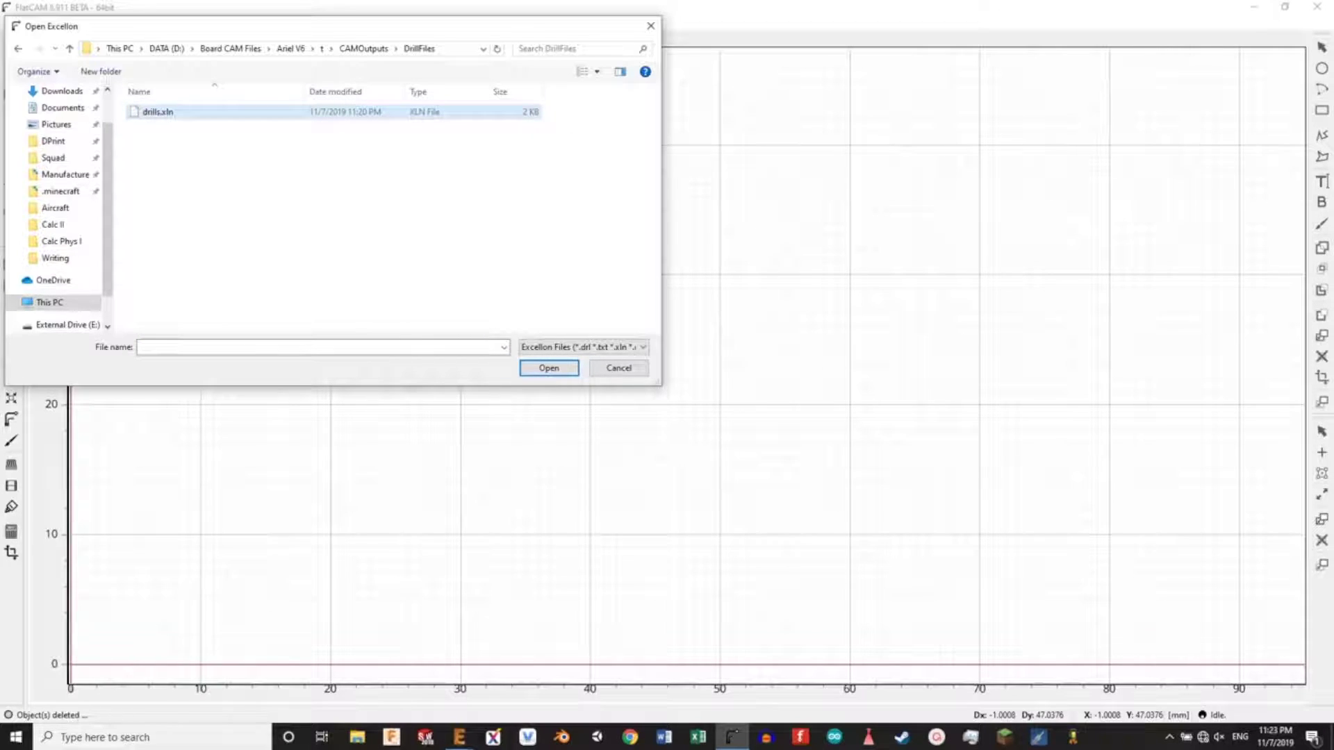
double_click(158, 111)
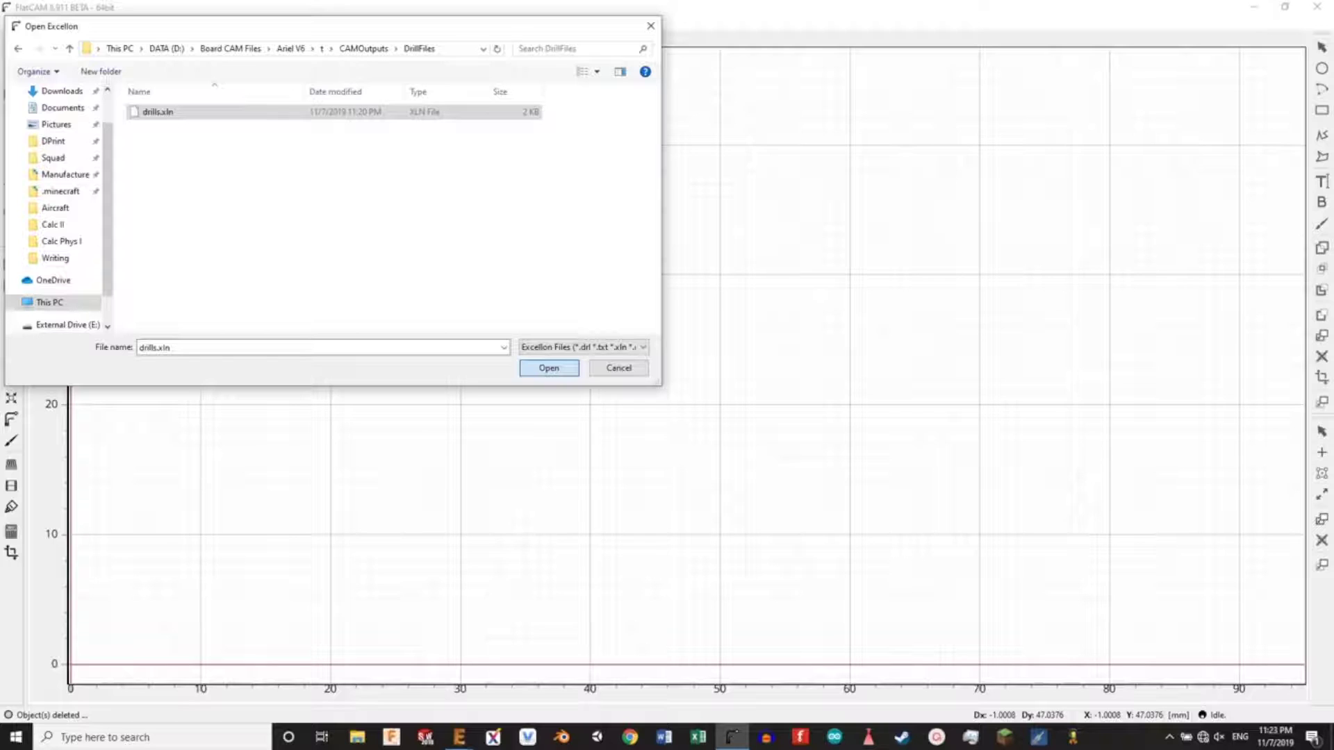
left_click(539, 370)
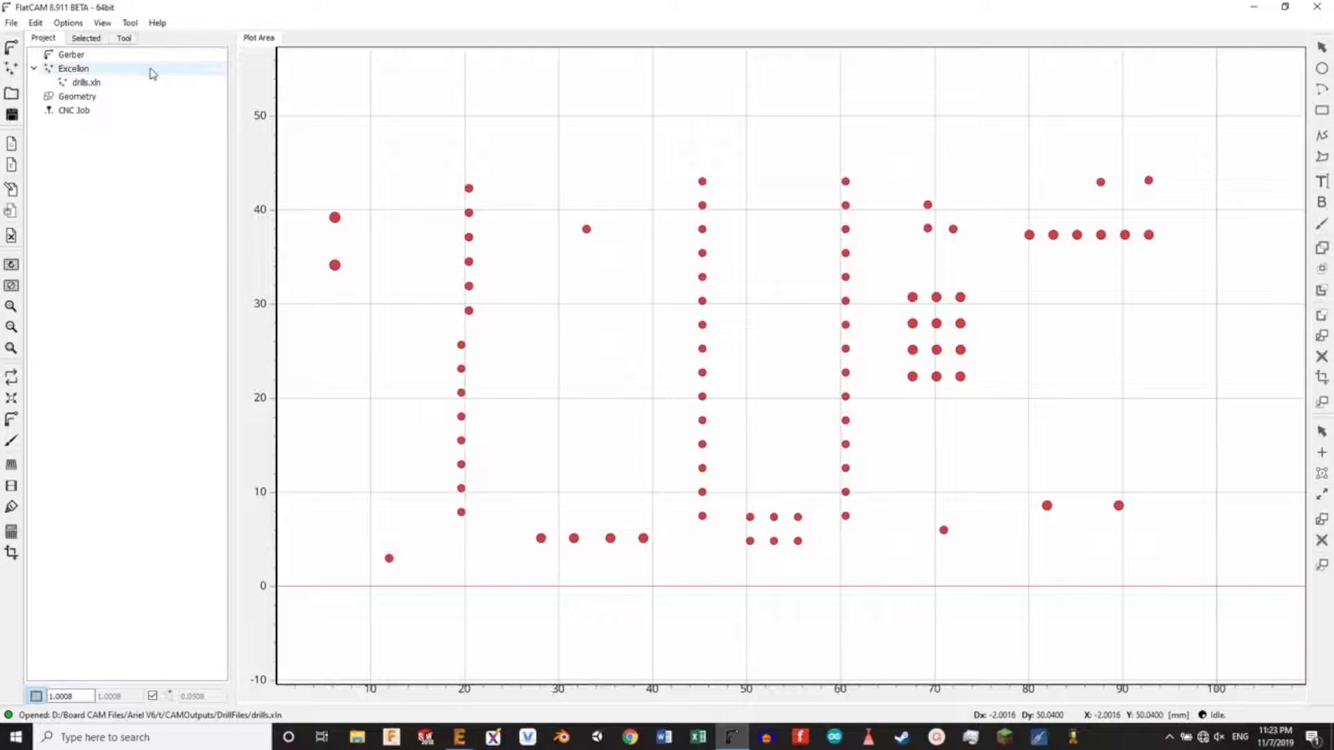
- Create a CNC job from drills.xln with a new plunge feedrate and prepend S16500 to its CNC code
left_click(86, 82)
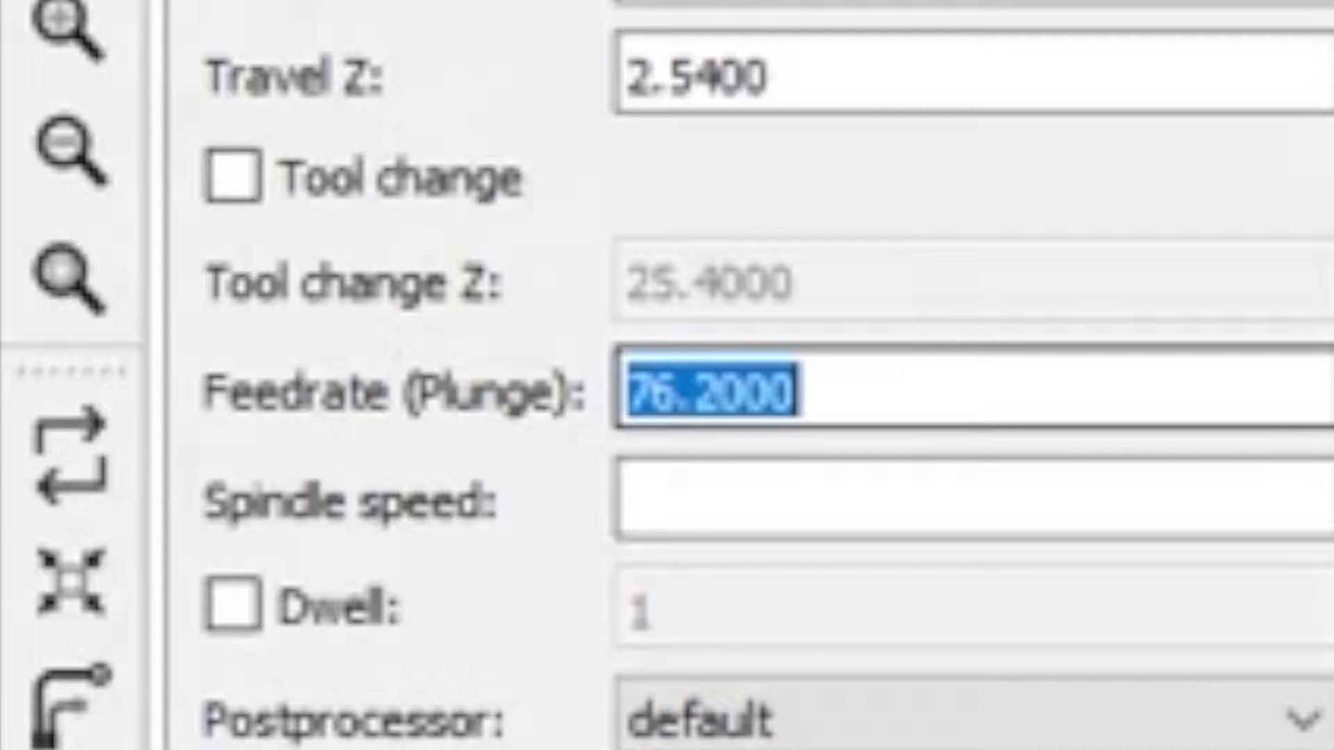
type("2")
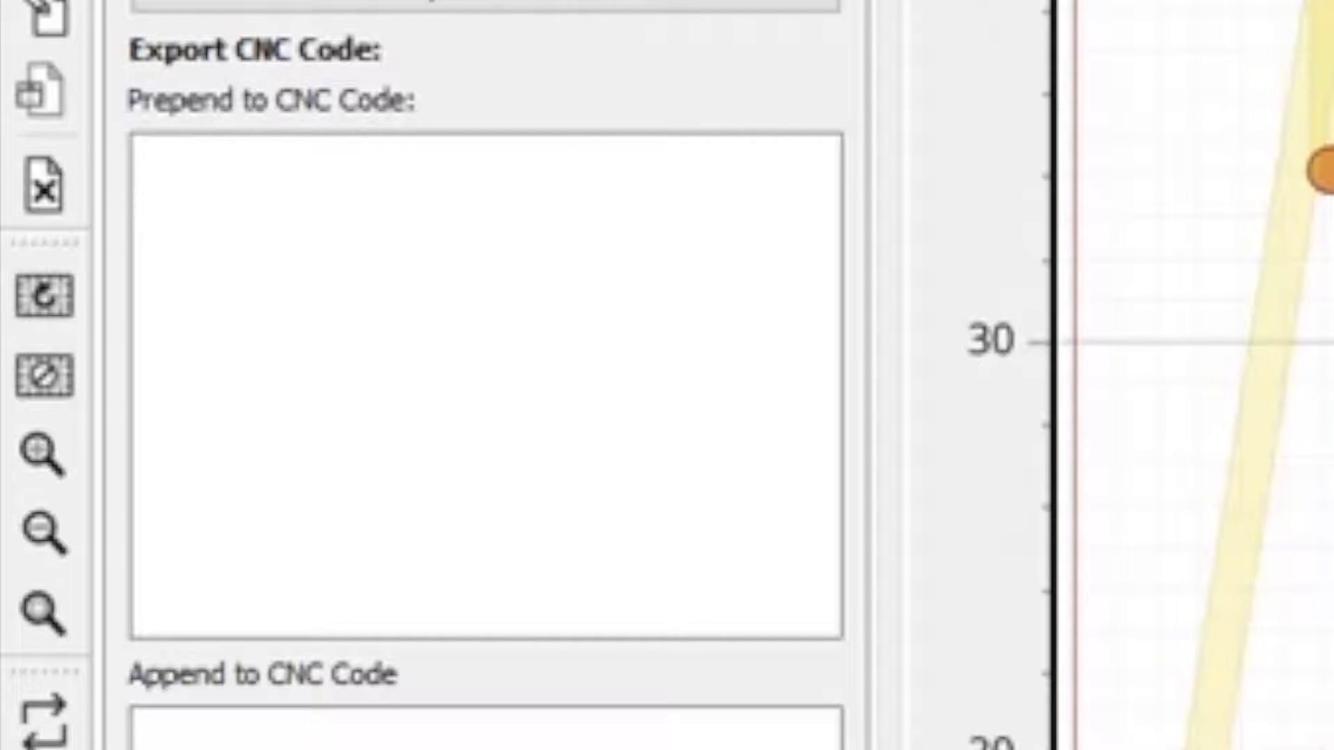
left_click(143, 163)
type("S")
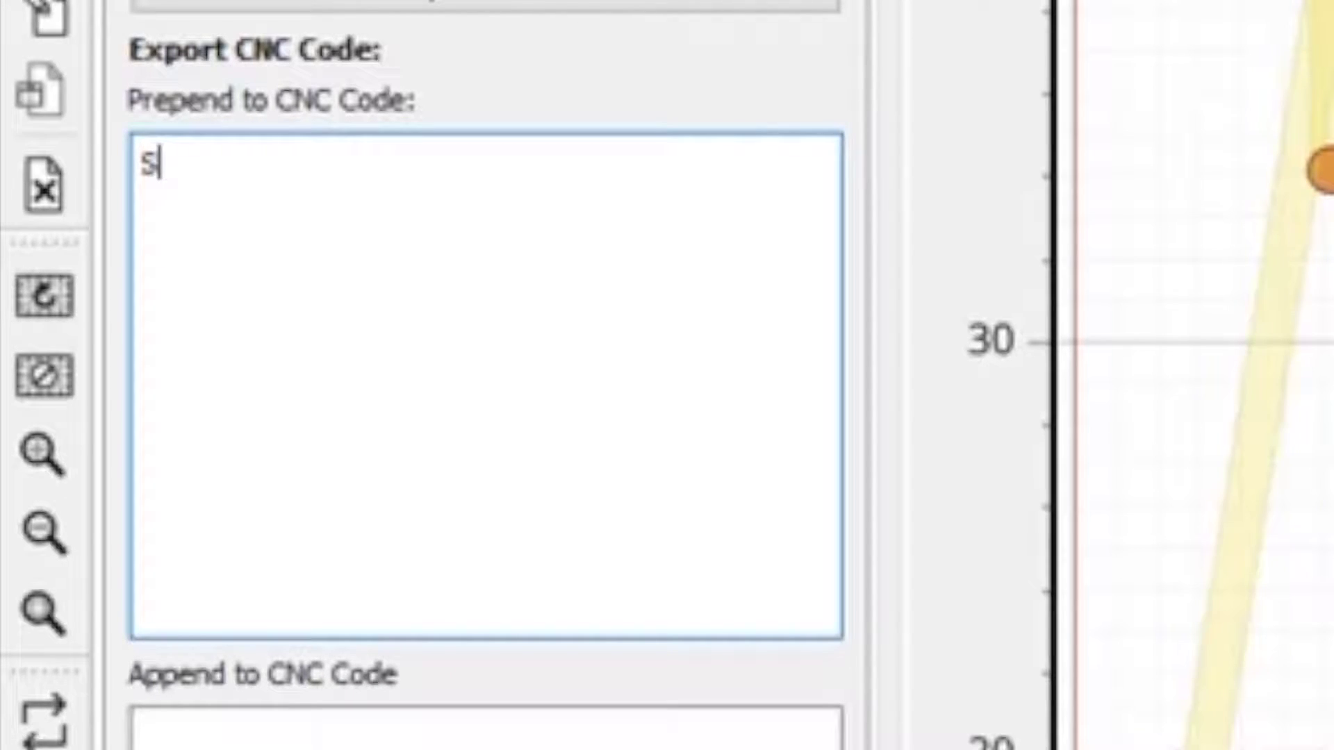
type("16500")
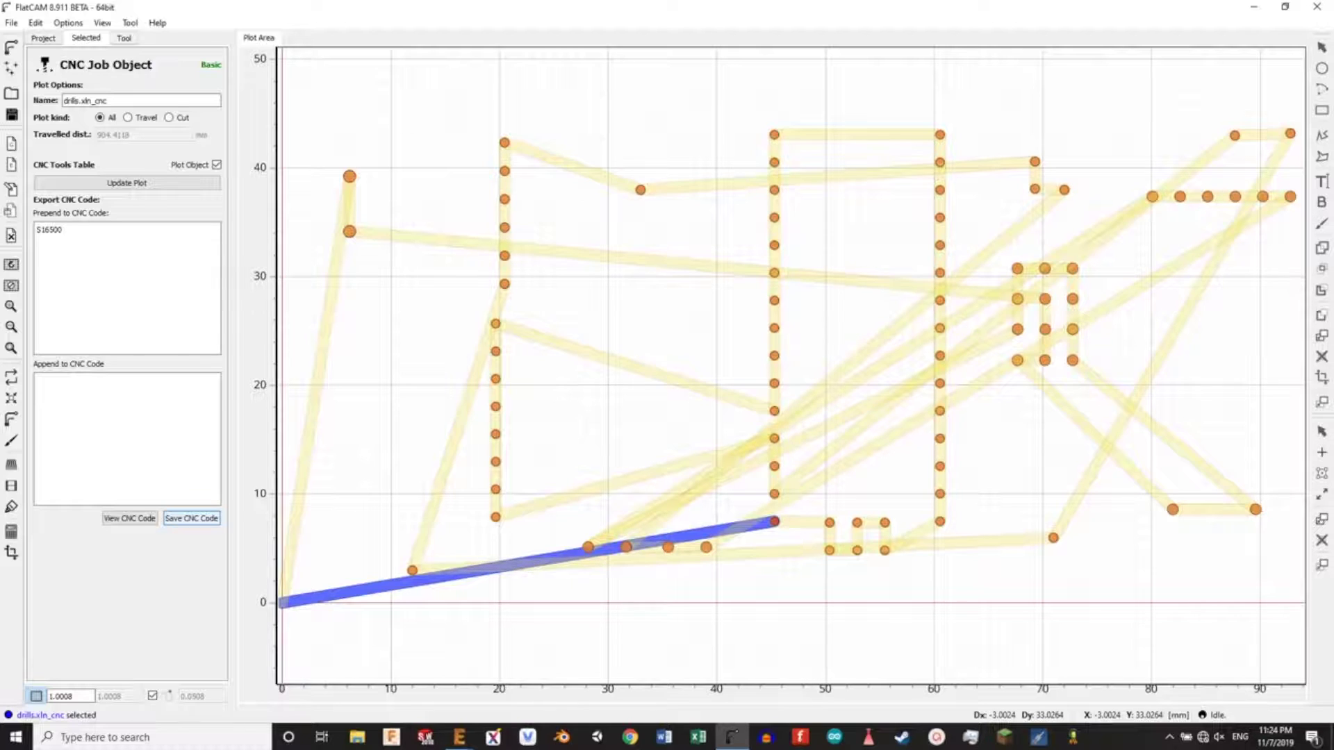
- Start saving the drill job's CNC code as drills.xln_cnc with the file type G-Code Files (*.g-code)
left_click(192, 518)
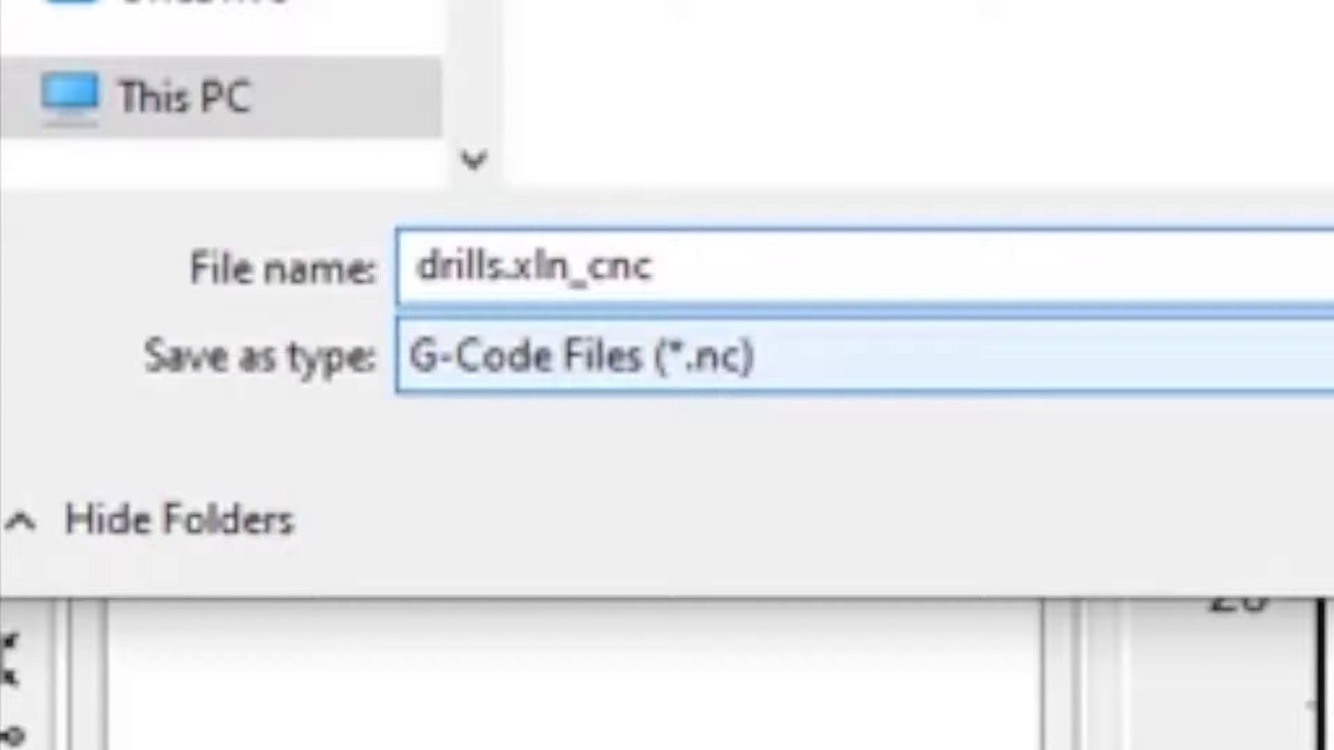
left_click(864, 355)
left_click(622, 635)
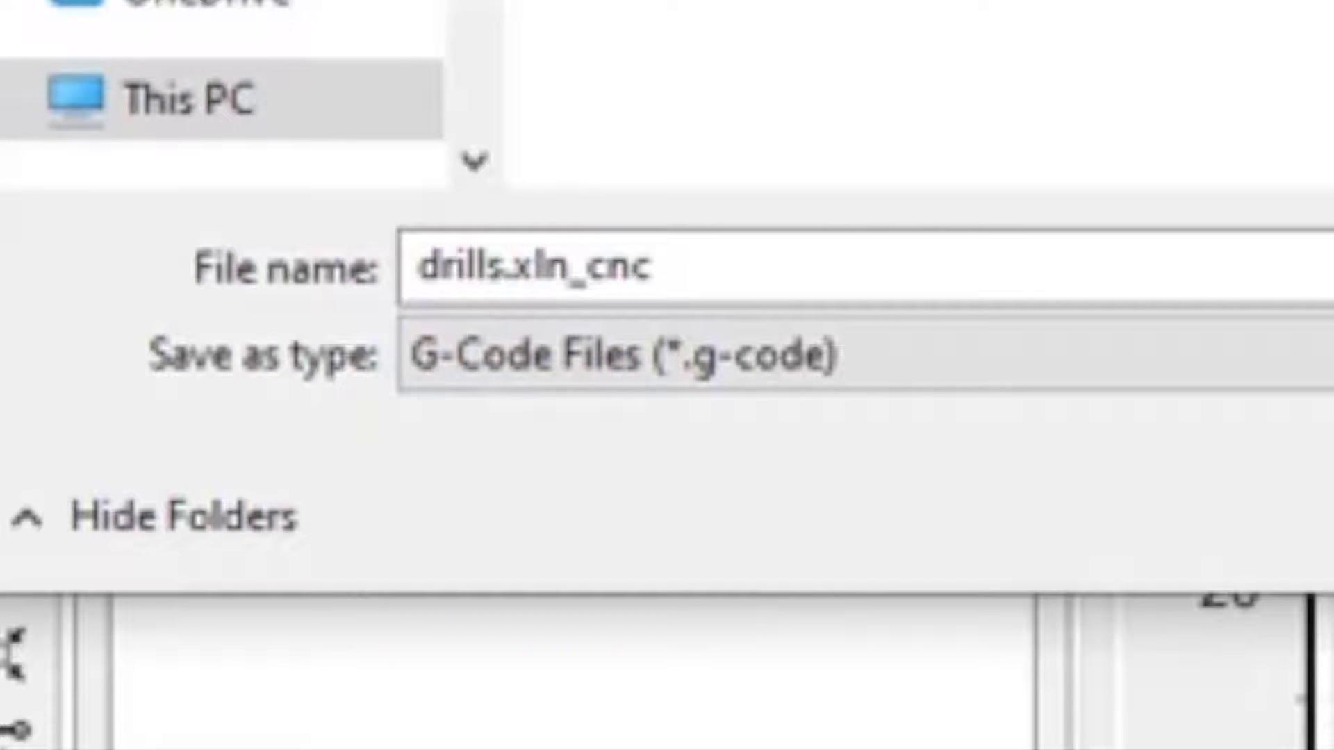